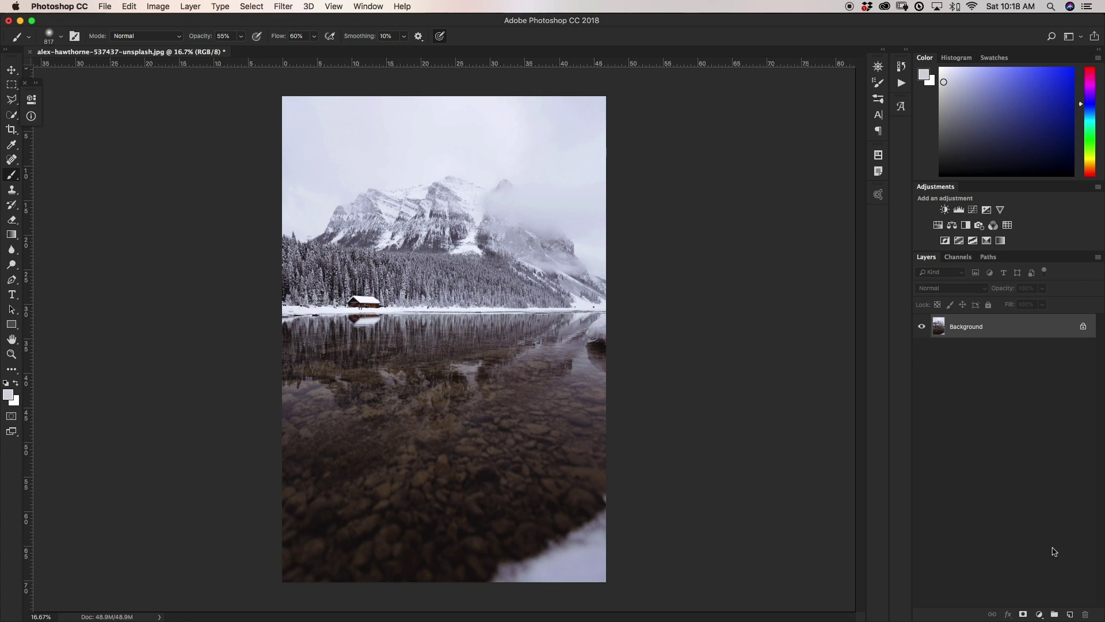
# - Add a new layer above the lake photo, fill it solid black, and rename it FOG
pyautogui.click(1070, 614)
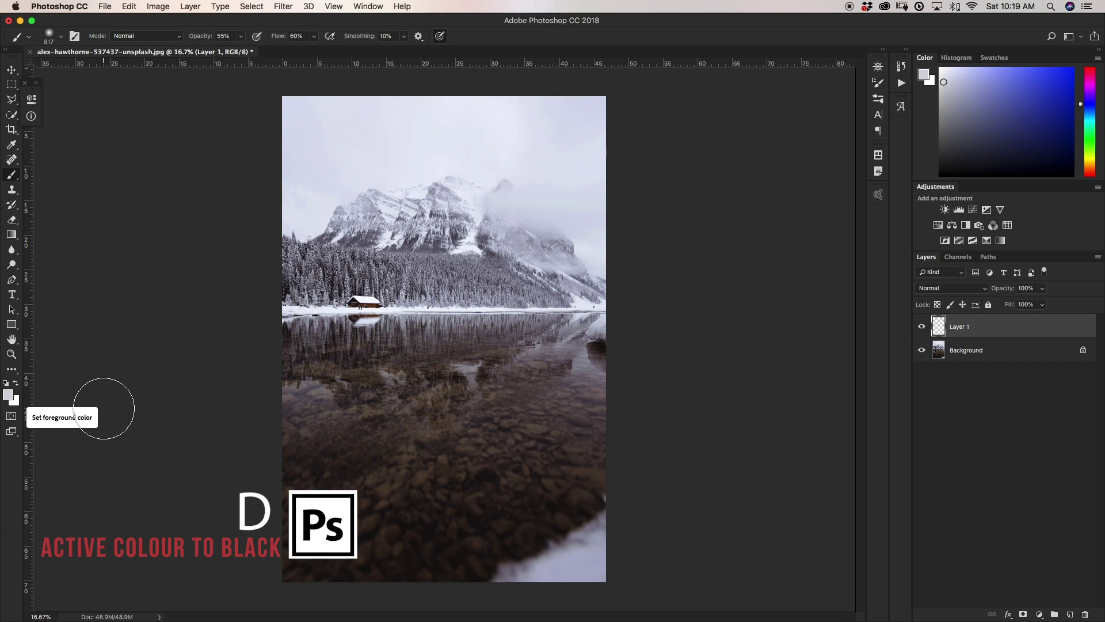
pyautogui.press('d')
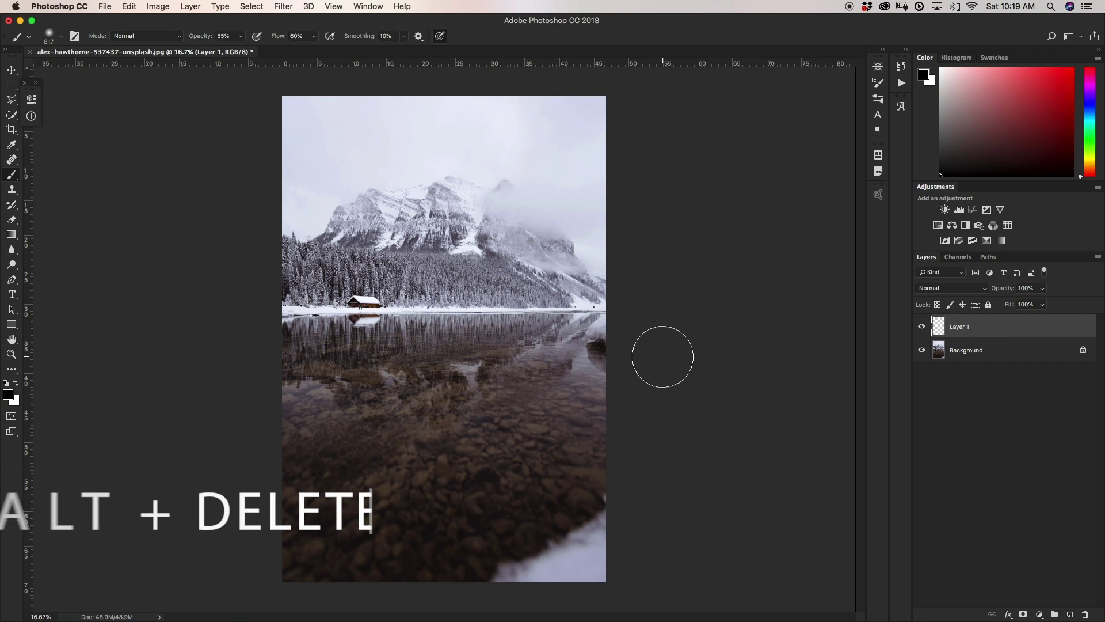
pyautogui.hotkey('alt', 'BackSpace')
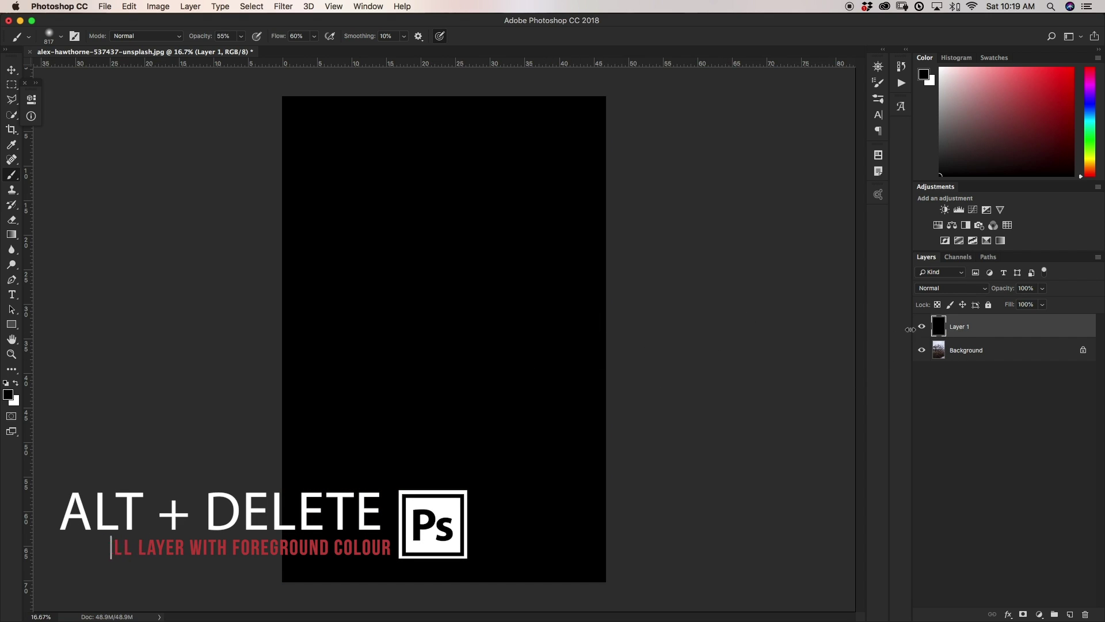
pyautogui.doubleClick(961, 327)
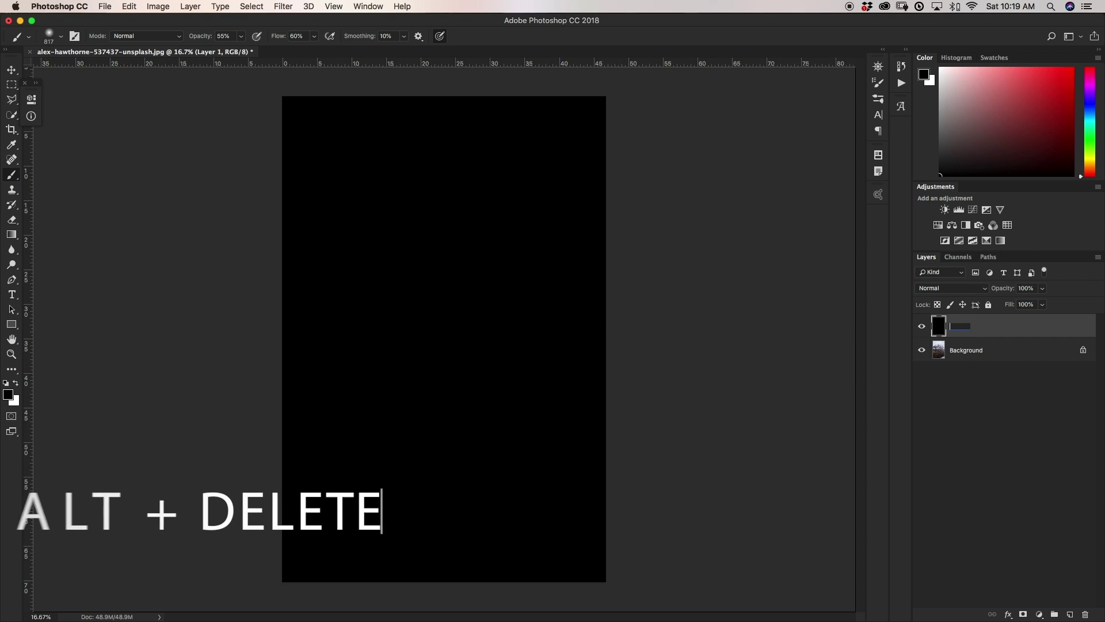
pyautogui.write('rOG')
pyautogui.press('Return')
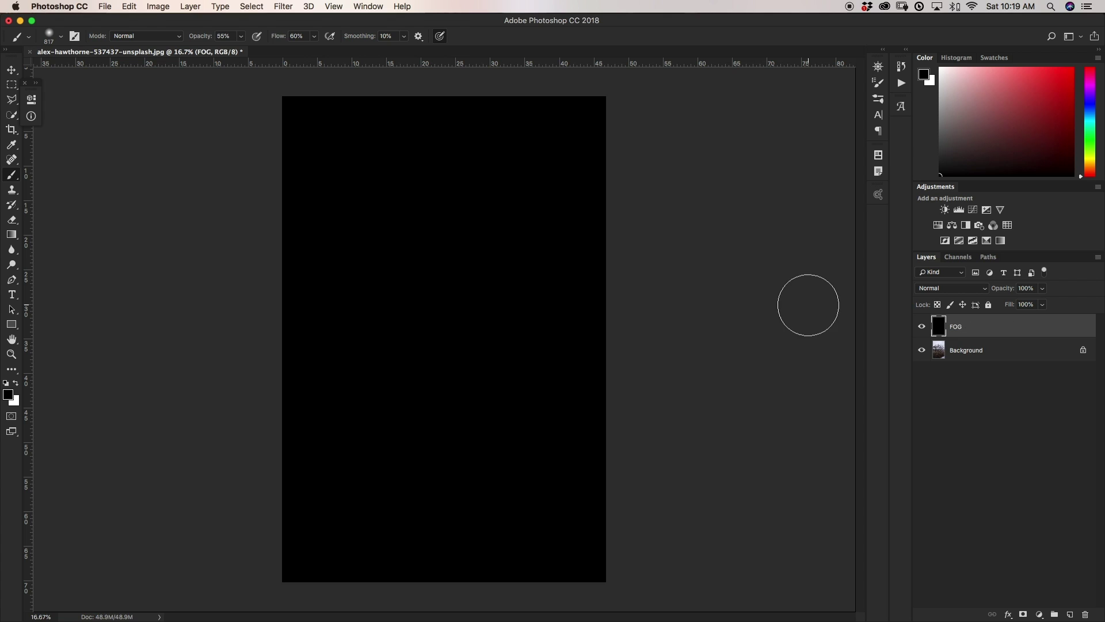
# - Render a Clouds pattern into the FOG layer and convert it for Smart Filters
pyautogui.click(283, 7)
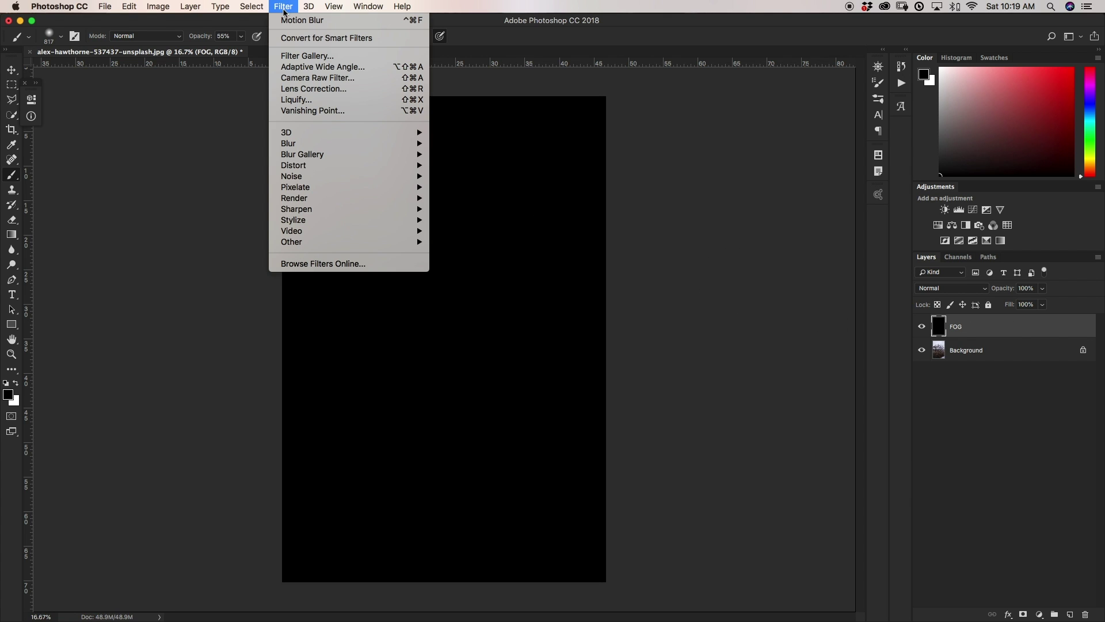
pyautogui.moveTo(331, 199)
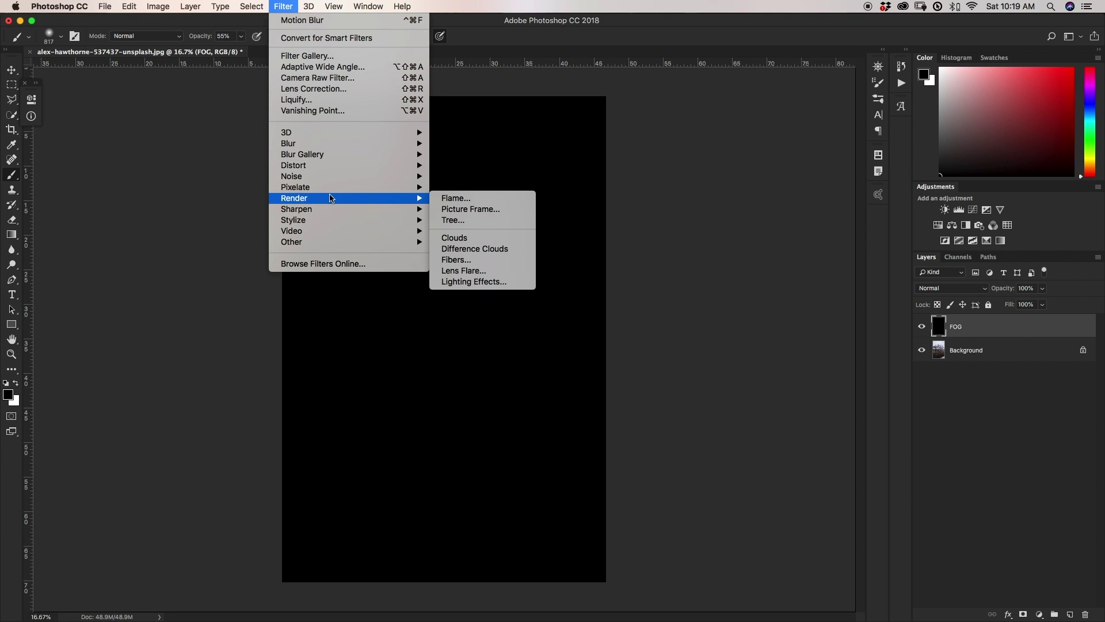
pyautogui.click(470, 242)
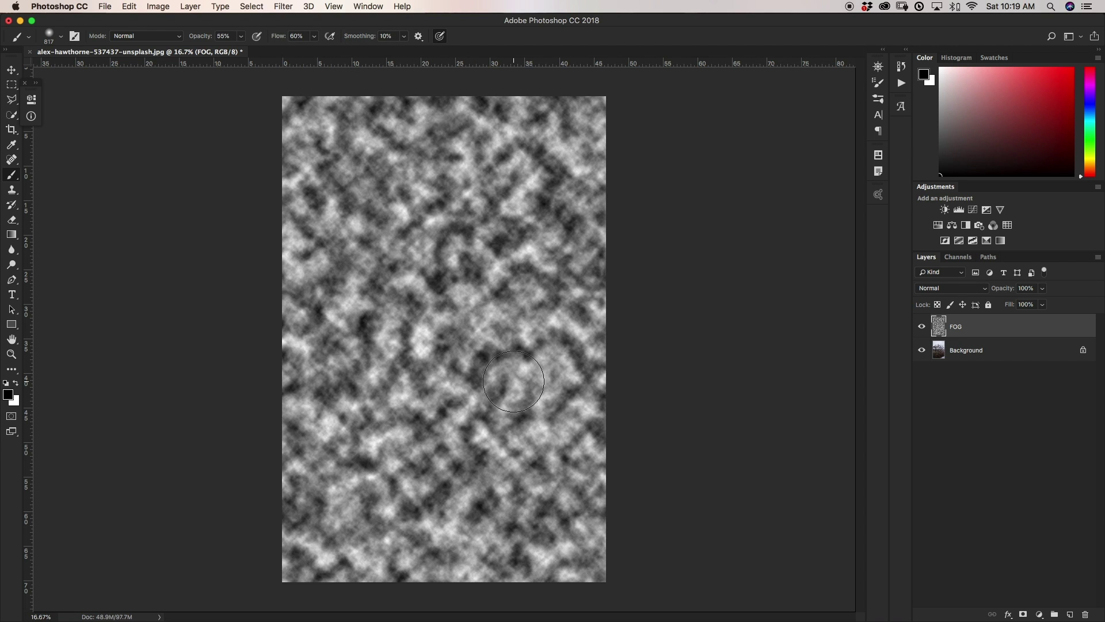
pyautogui.click(280, 7)
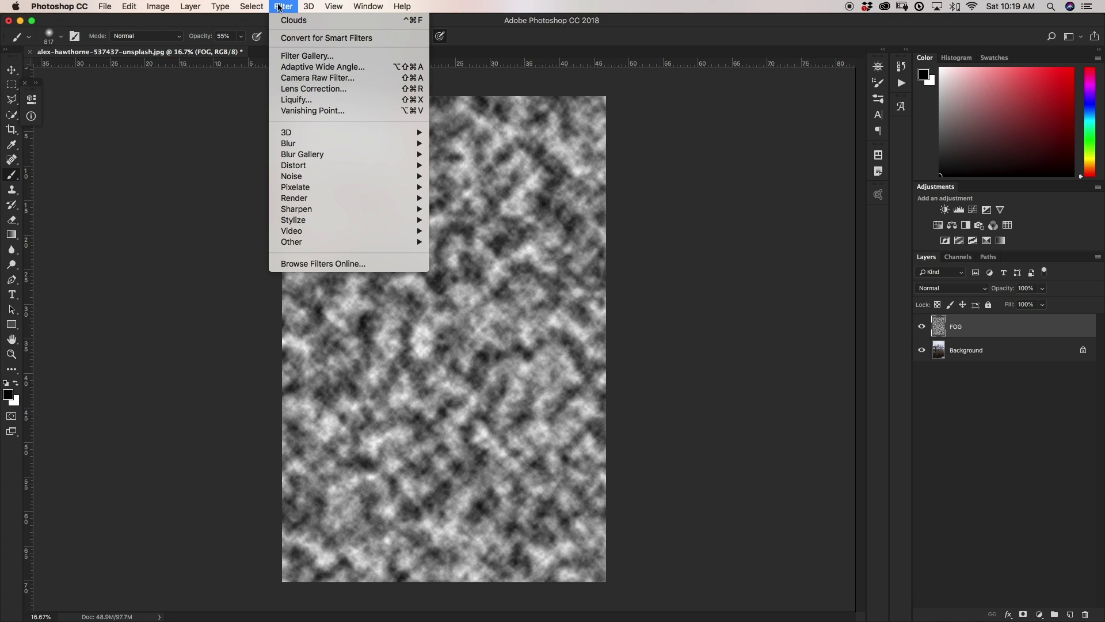
pyautogui.click(305, 42)
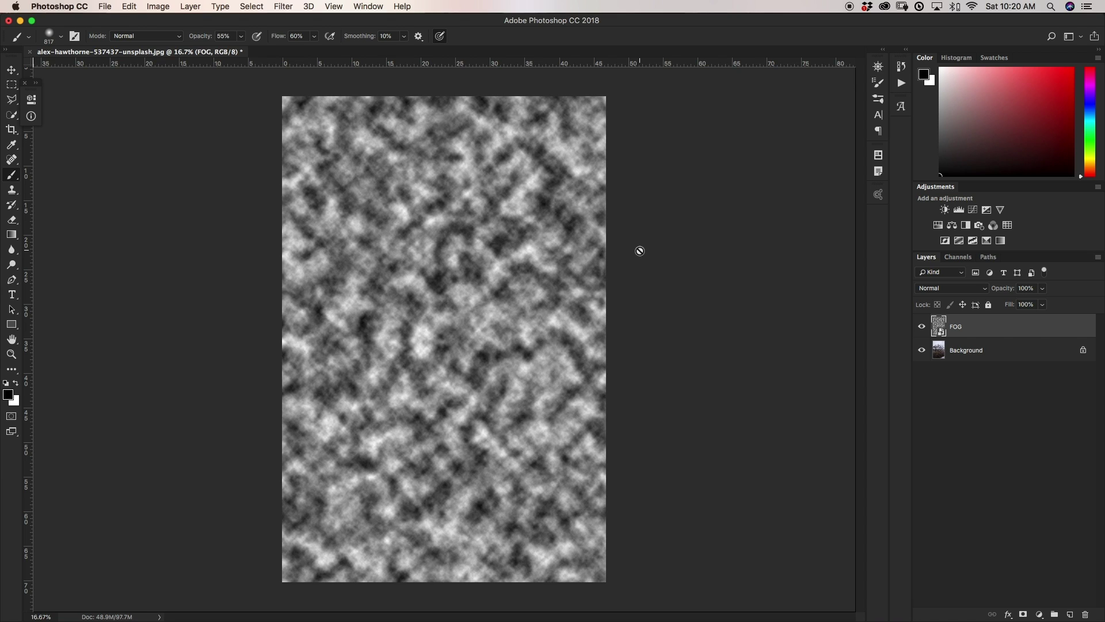
# - Apply a Gaussian Blur smart filter with an 8.0-pixel radius to the FOG clouds
pyautogui.click(282, 7)
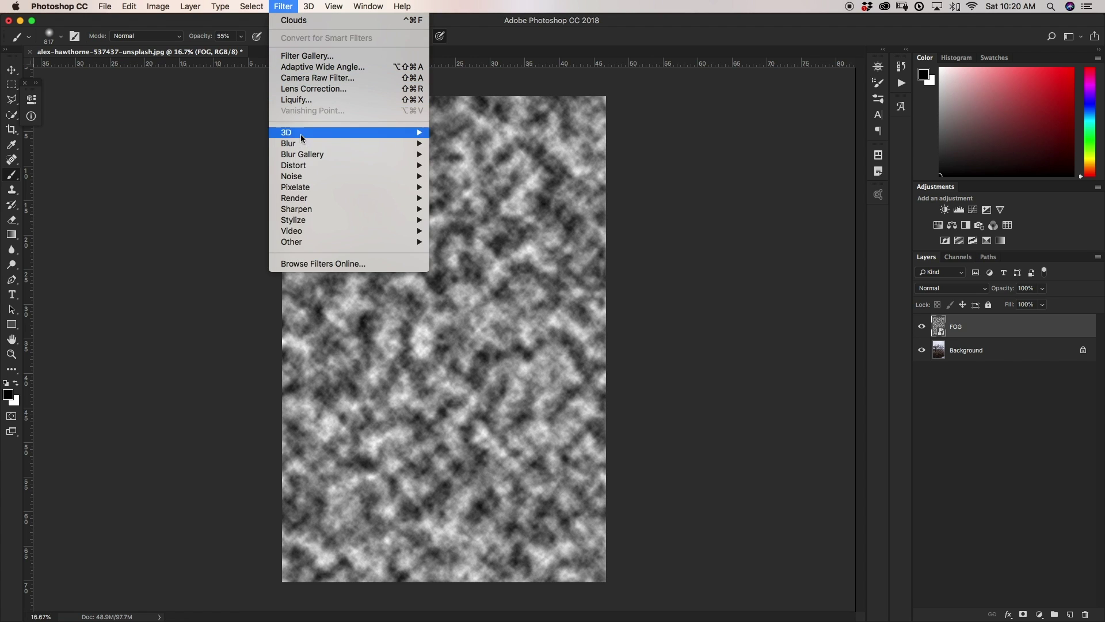
pyautogui.moveTo(304, 151)
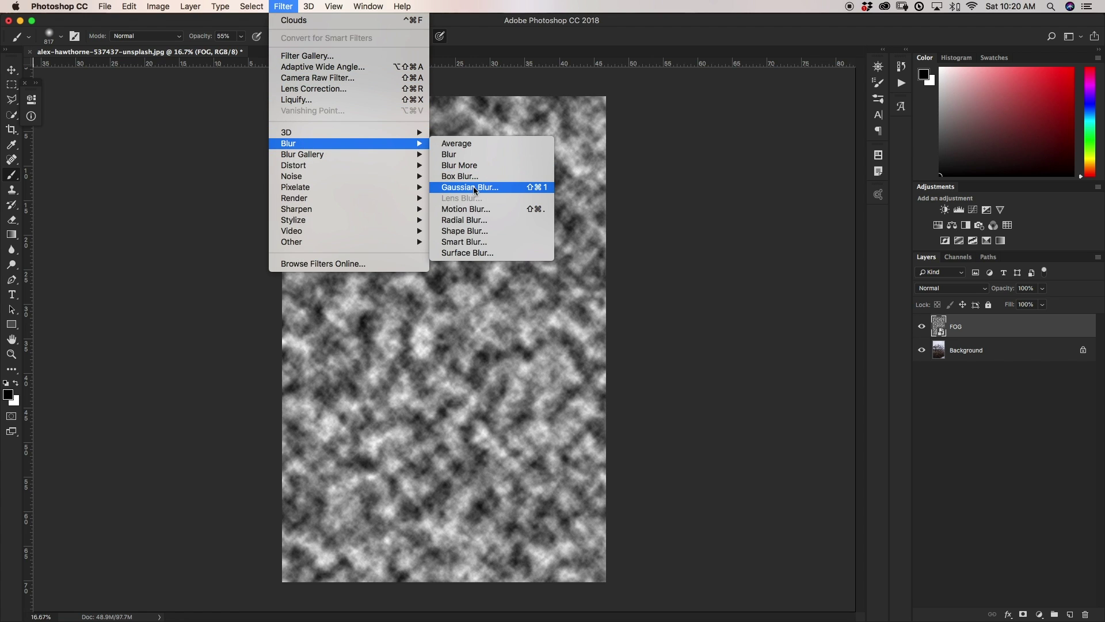
pyautogui.click(474, 186)
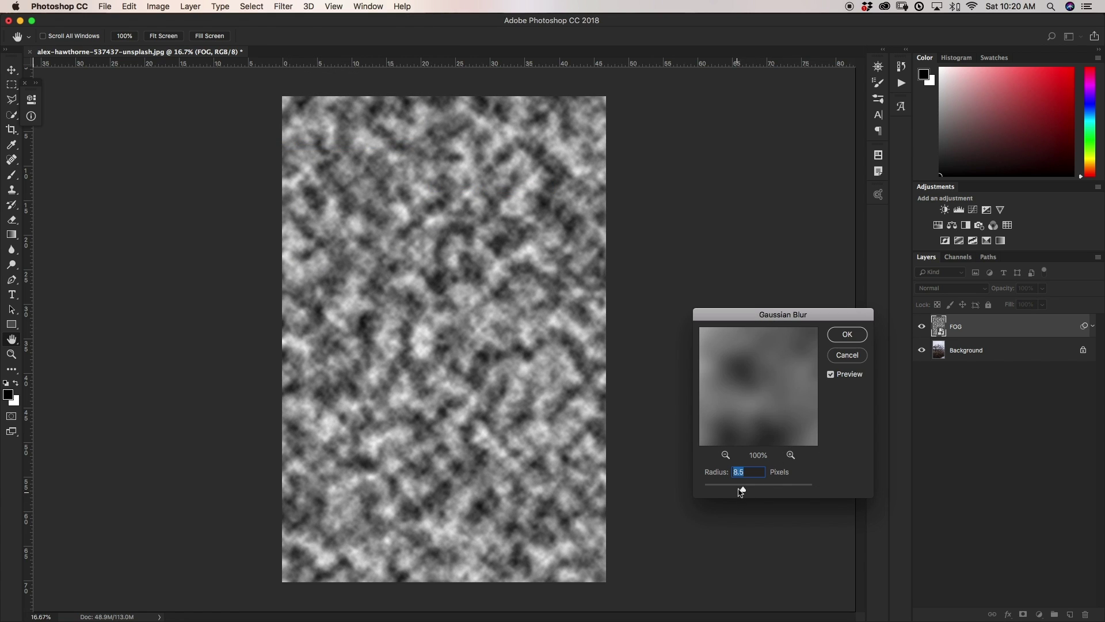
pyautogui.moveTo(742, 489); pyautogui.dragTo(713, 489)
pyautogui.click(803, 488)
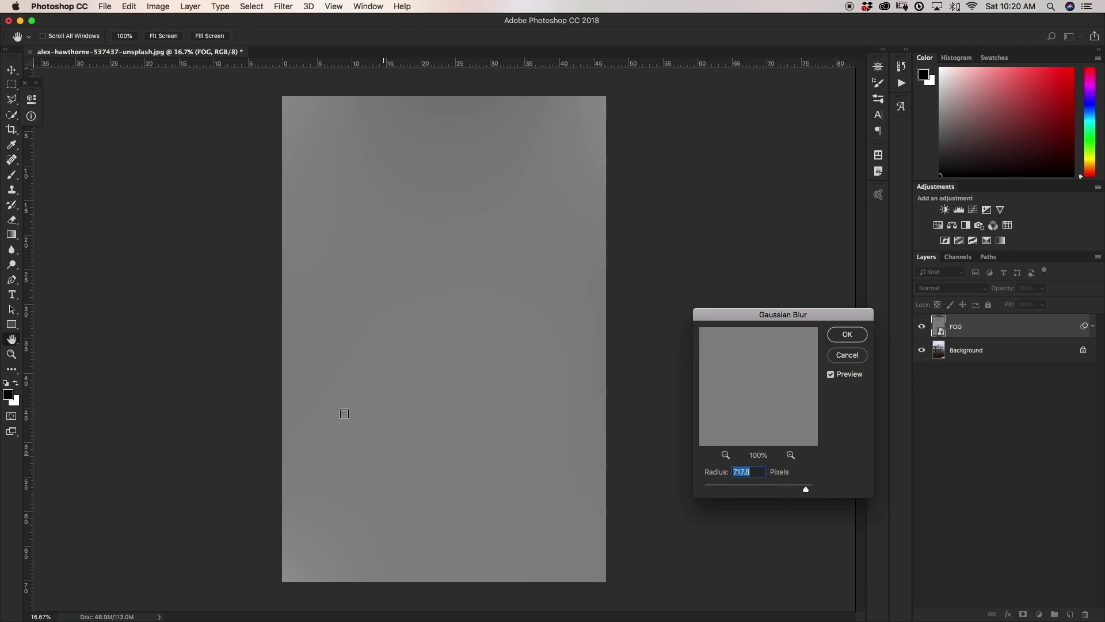
pyautogui.moveTo(806, 489); pyautogui.dragTo(743, 490)
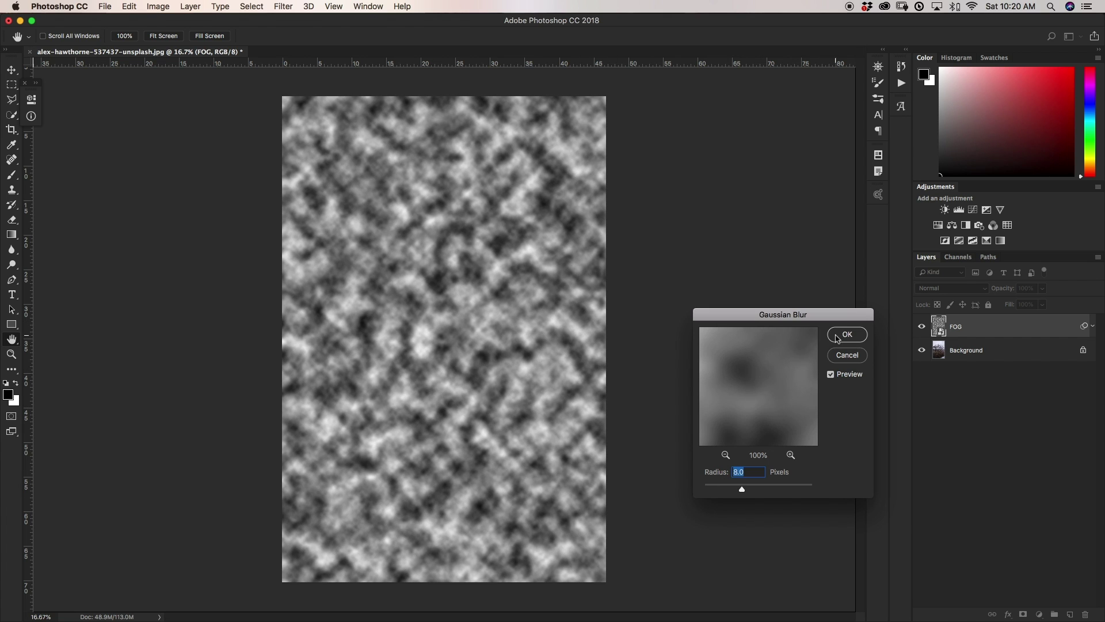
pyautogui.click(842, 341)
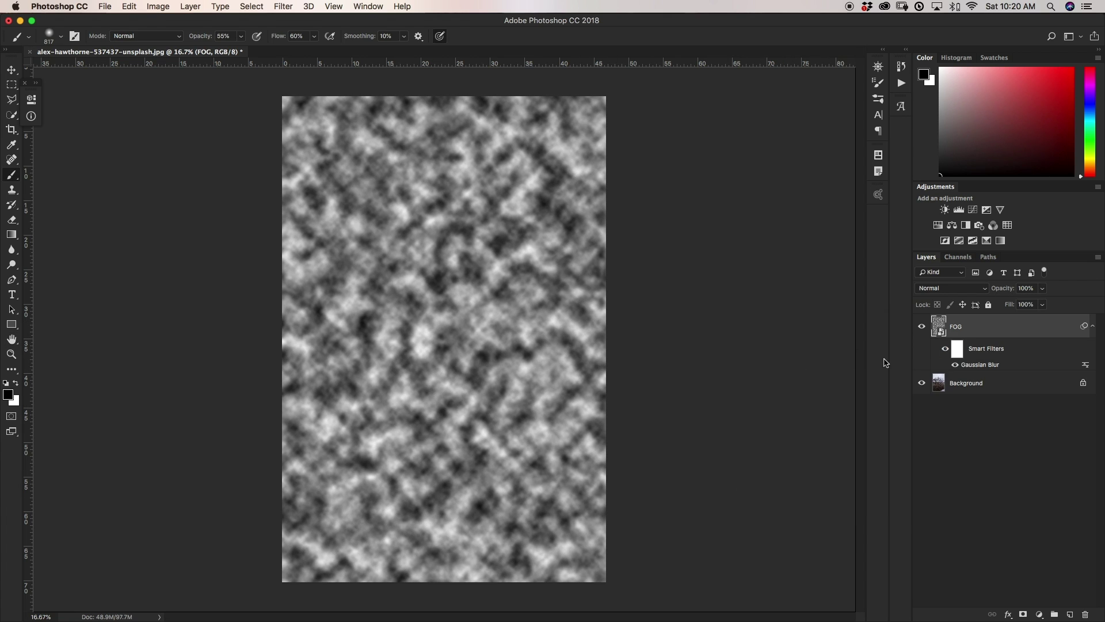
# - Apply a Motion Blur smart filter to FOG with a 2° angle and 20-pixel distance
pyautogui.click(285, 9)
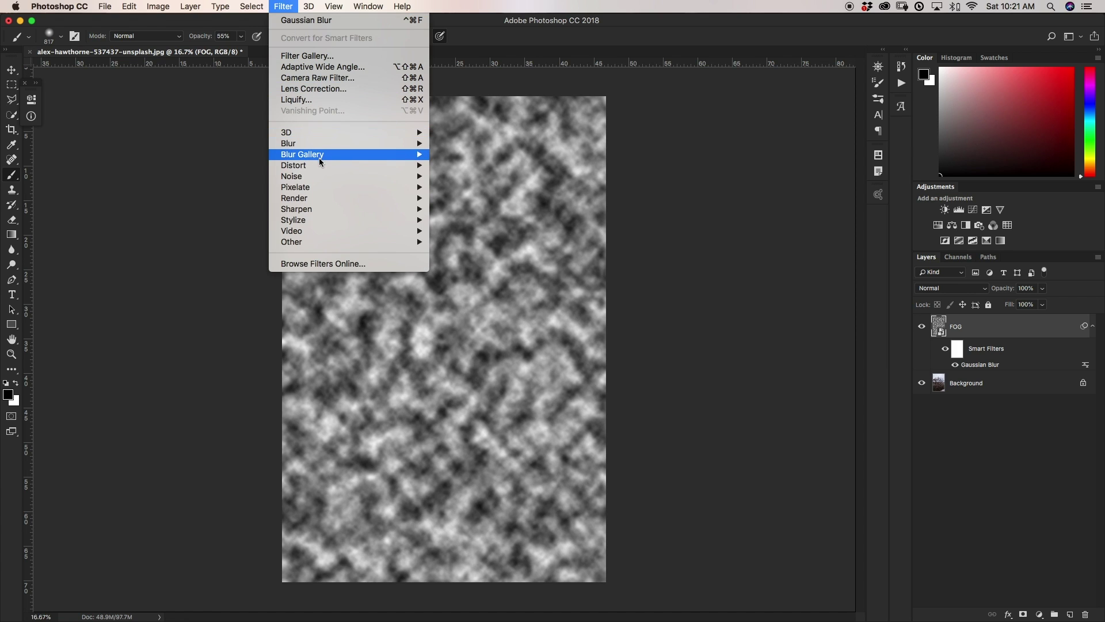
pyautogui.moveTo(318, 149)
pyautogui.click(487, 210)
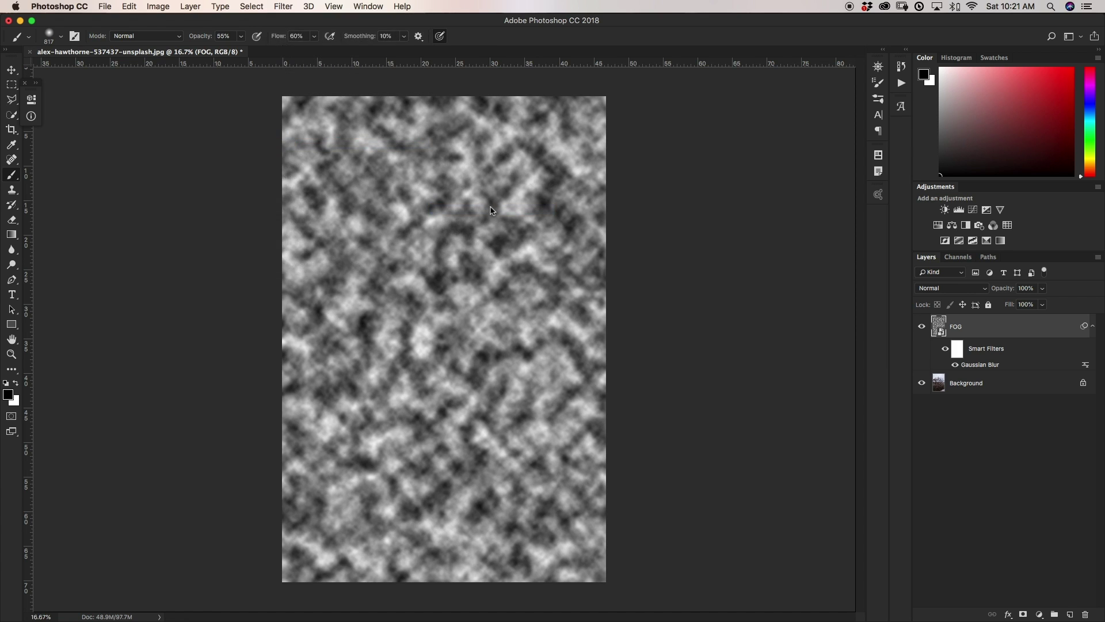
pyautogui.moveTo(211, 352); pyautogui.dragTo(207, 350)
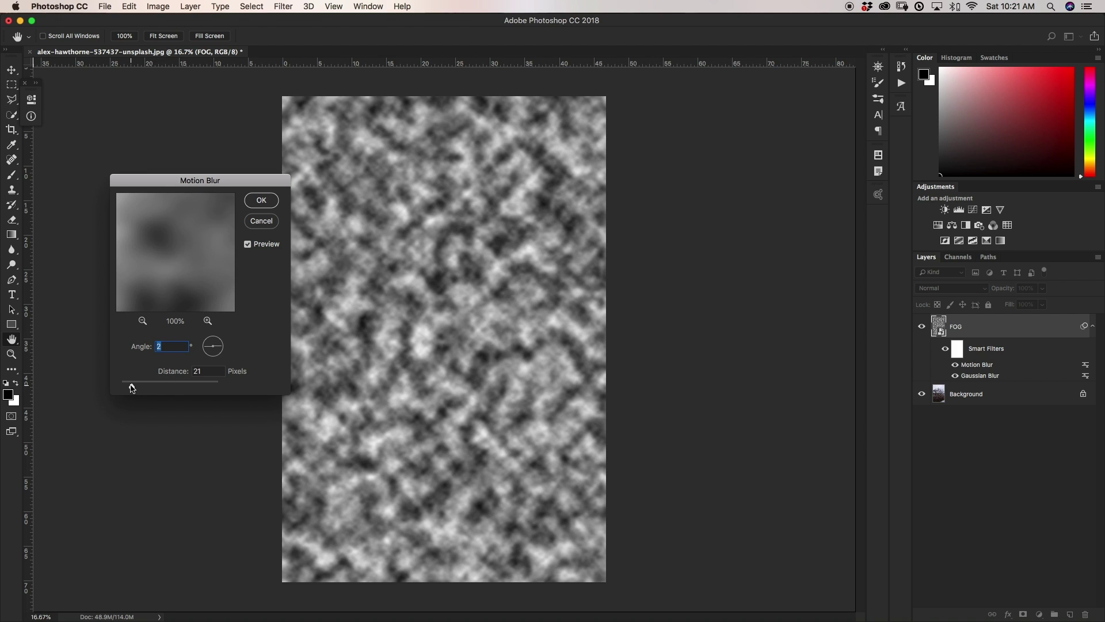
pyautogui.moveTo(133, 385); pyautogui.dragTo(177, 388)
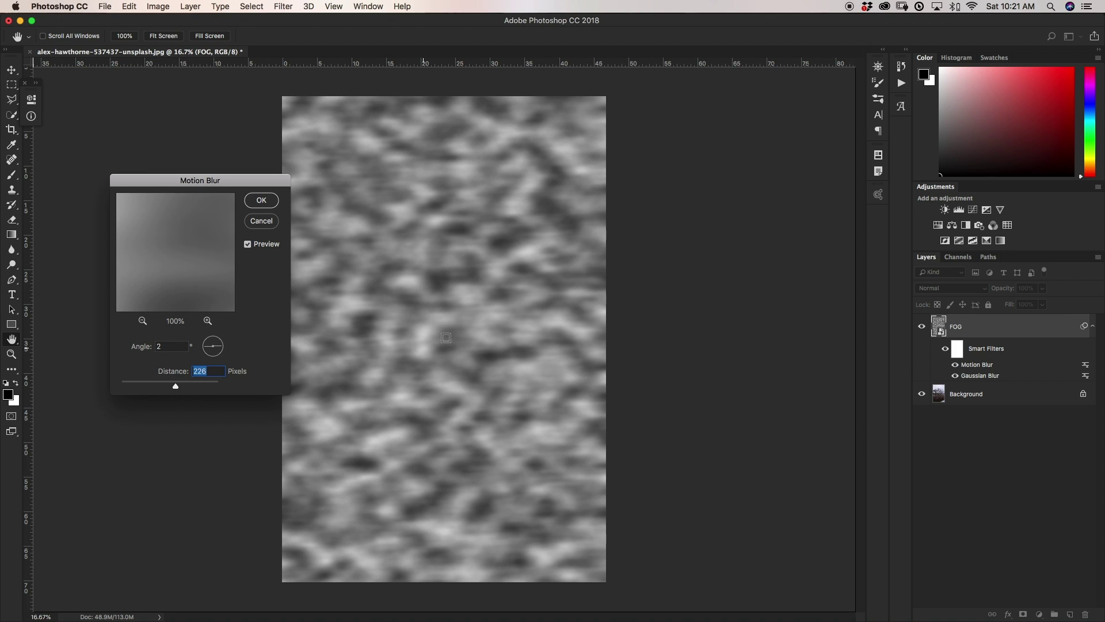
pyautogui.moveTo(176, 387); pyautogui.dragTo(136, 390)
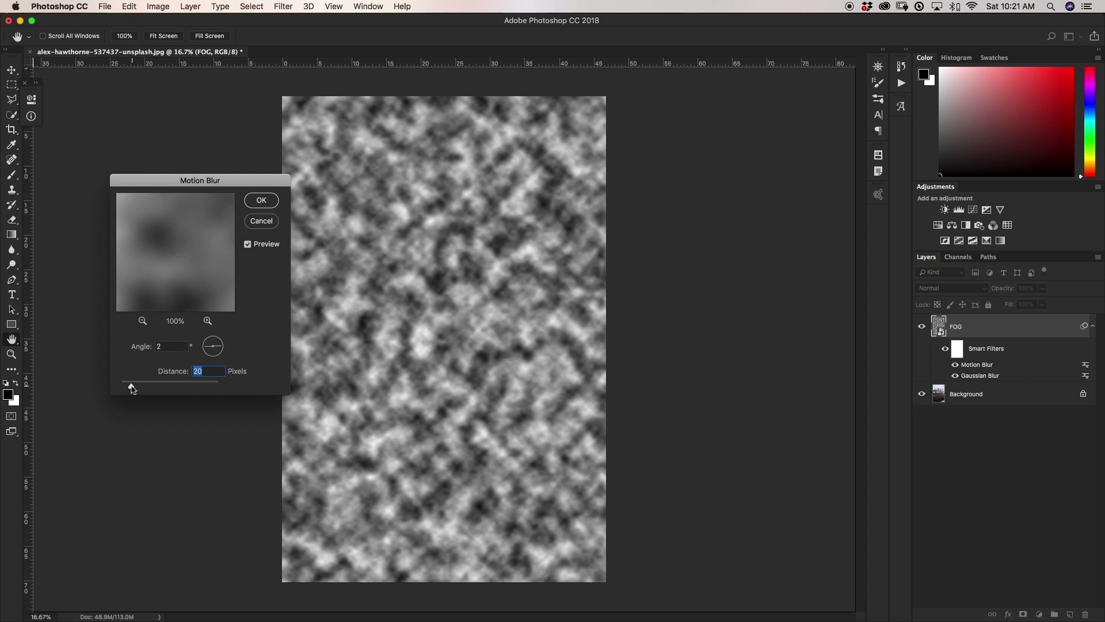
pyautogui.click(261, 202)
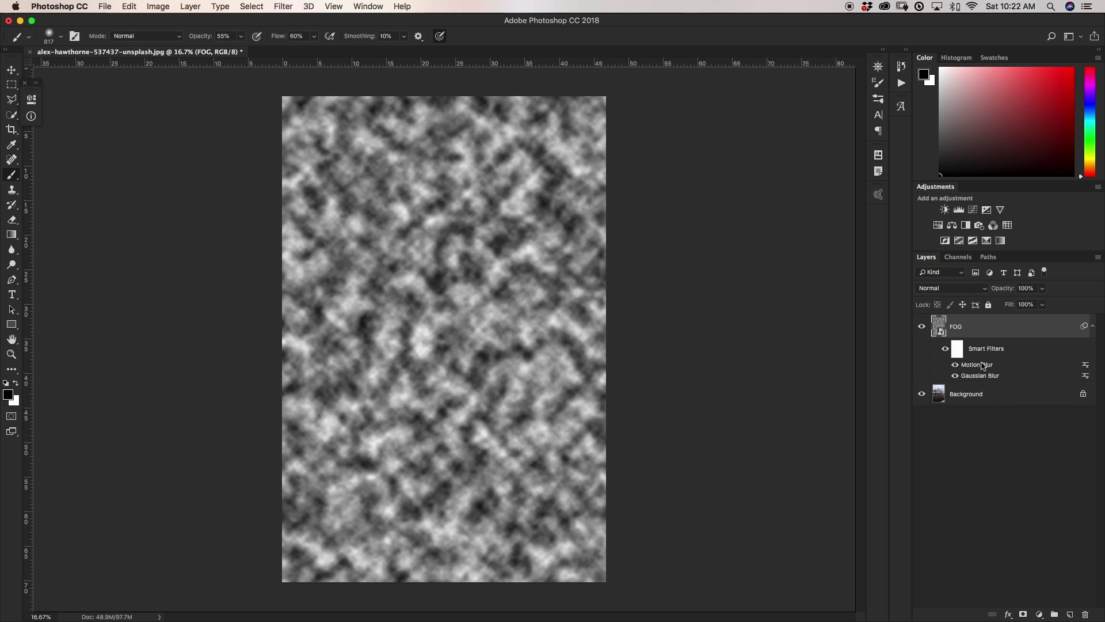
# - Recheck the Motion Blur settings unchanged, then set the FOG layer's blend mode to Screen
pyautogui.doubleClick(979, 365)
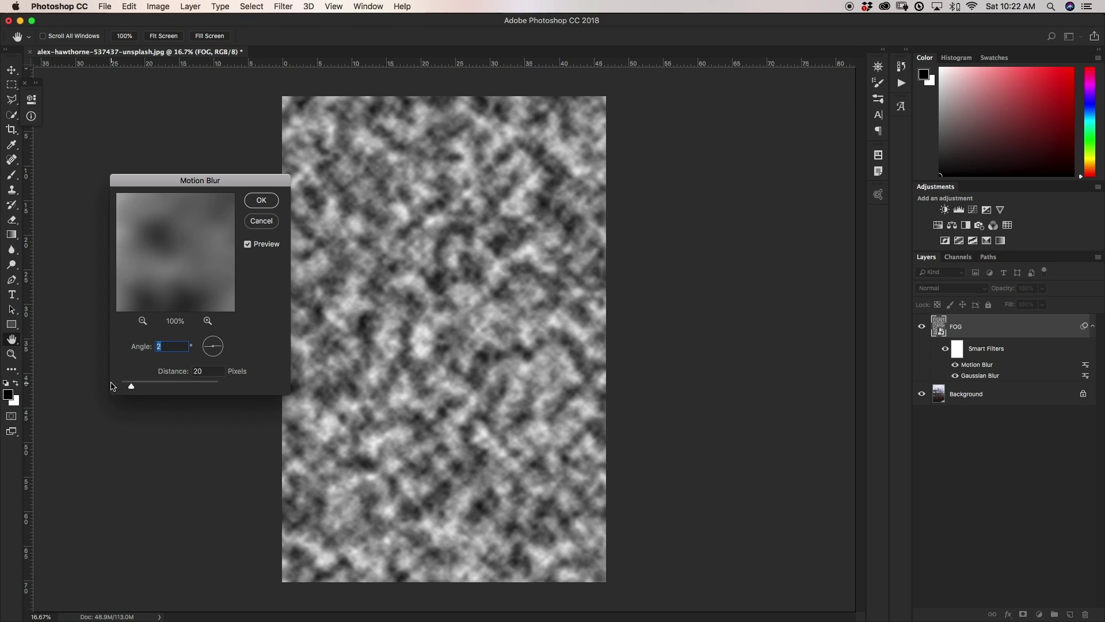
pyautogui.click(257, 201)
pyautogui.press('b')
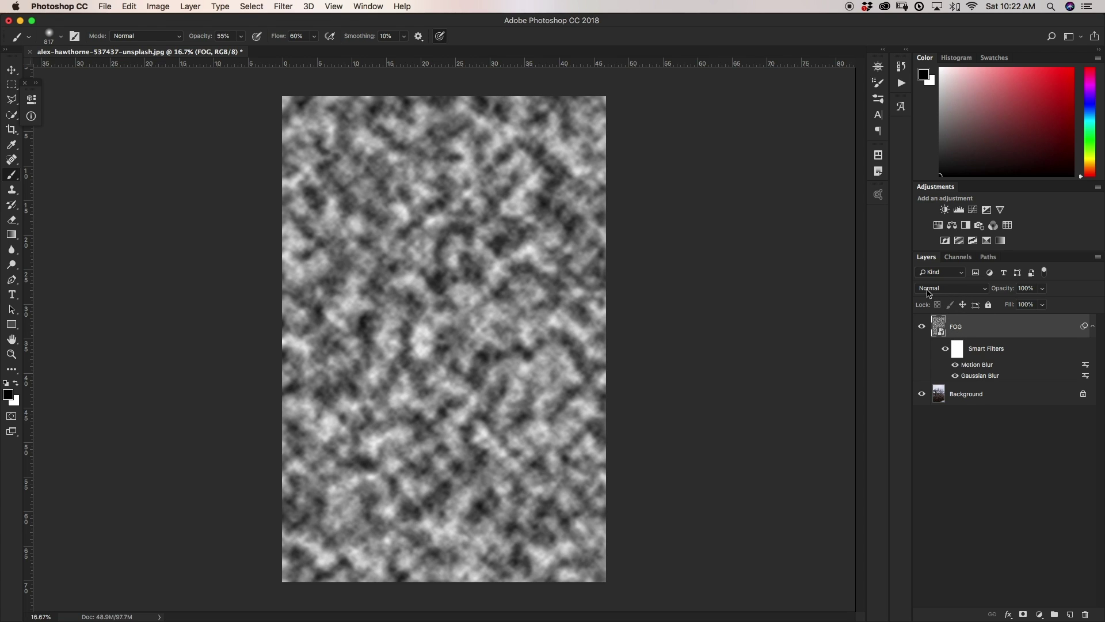
pyautogui.click(951, 292)
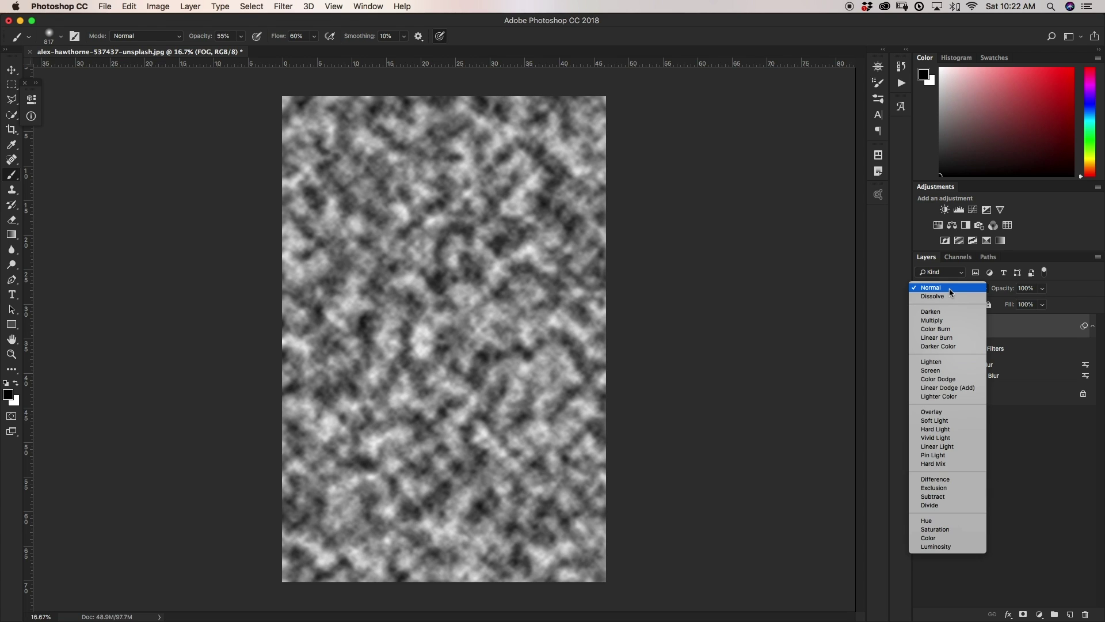
pyautogui.click(945, 370)
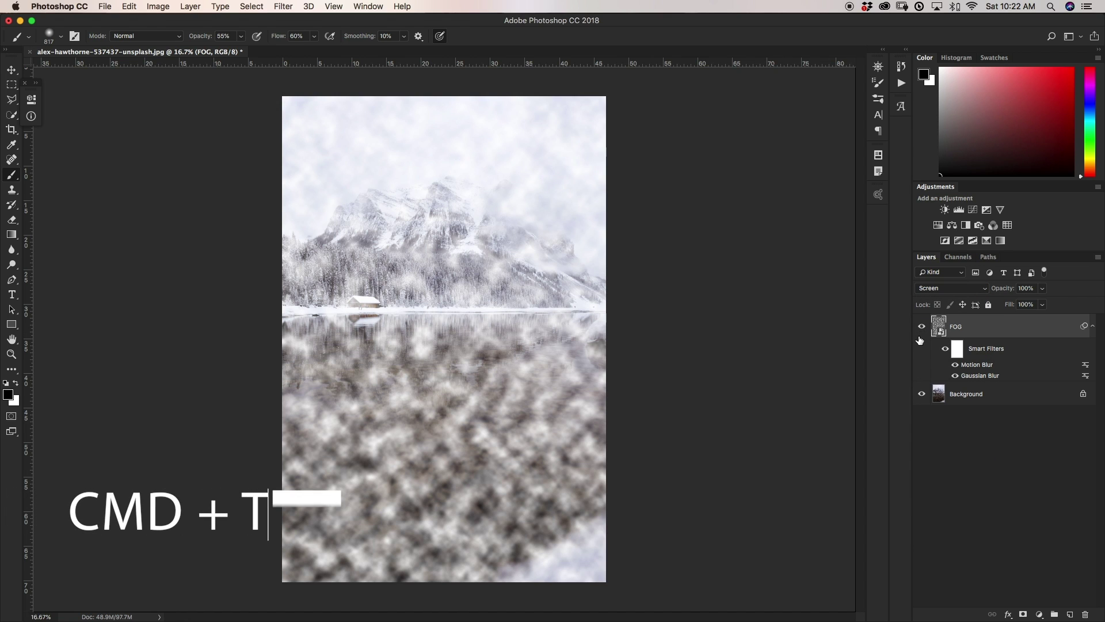
# - Perspective-transform the FOG layer, pulling its bottom wider and lower, and commit the transform
pyautogui.press('super+t')
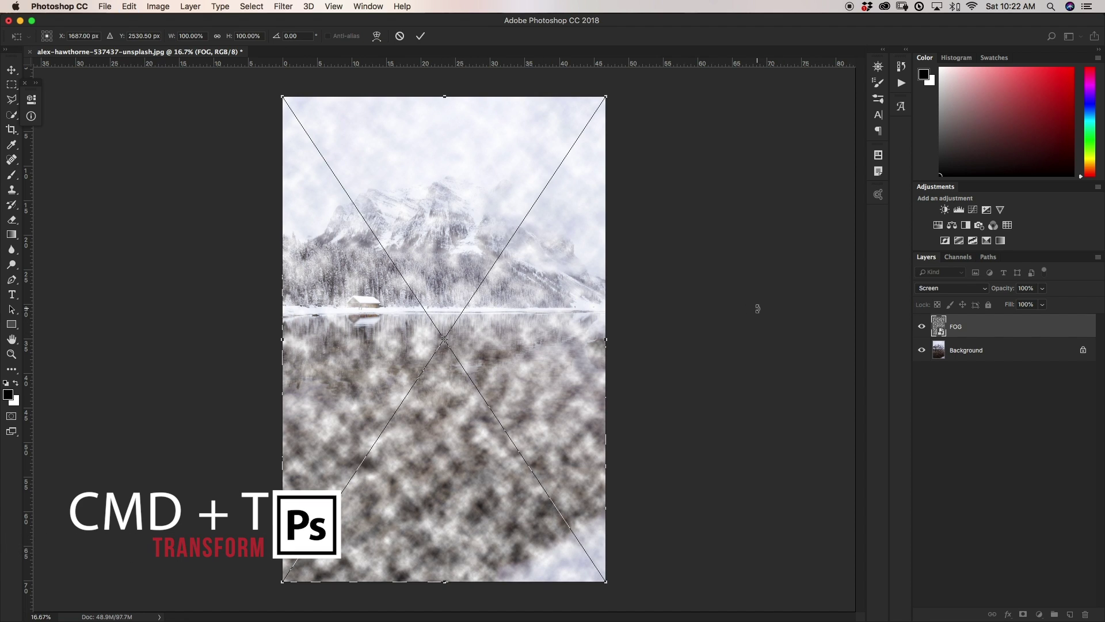
pyautogui.press('super+minus')
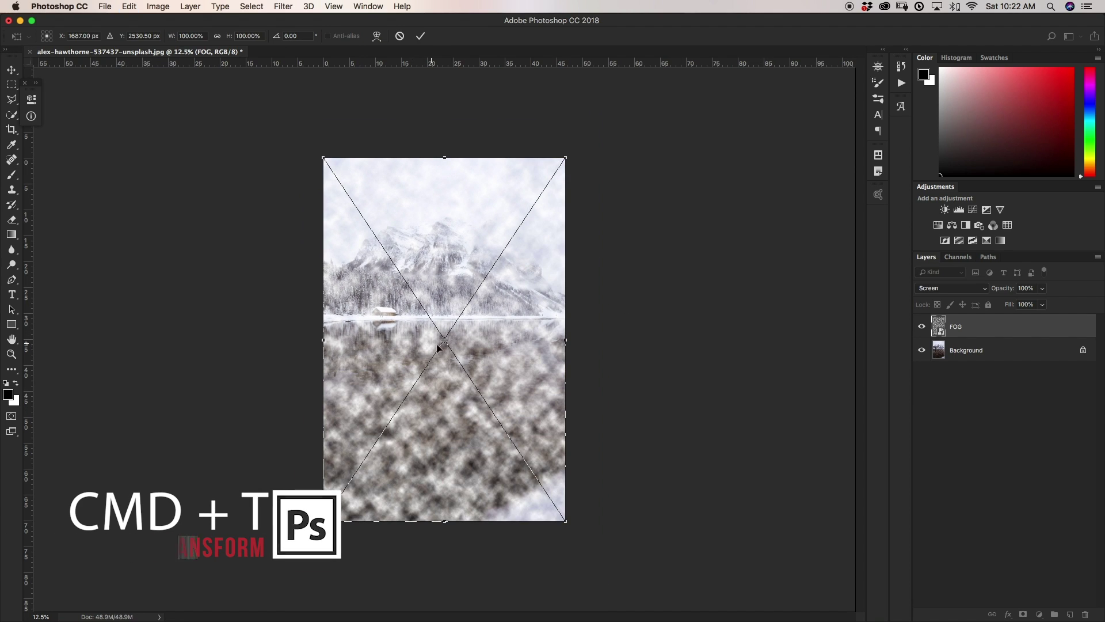
pyautogui.rightClick(454, 365)
pyautogui.click(481, 423)
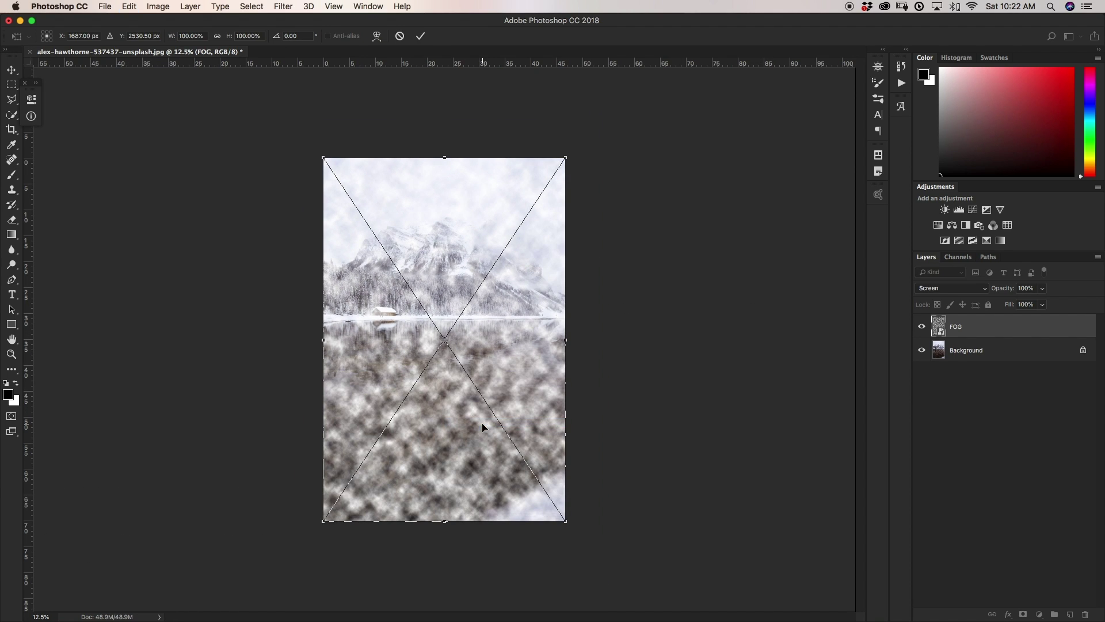
pyautogui.moveTo(565, 523); pyautogui.dragTo(821, 518)
pyautogui.moveTo(582, 403); pyautogui.dragTo(581, 502)
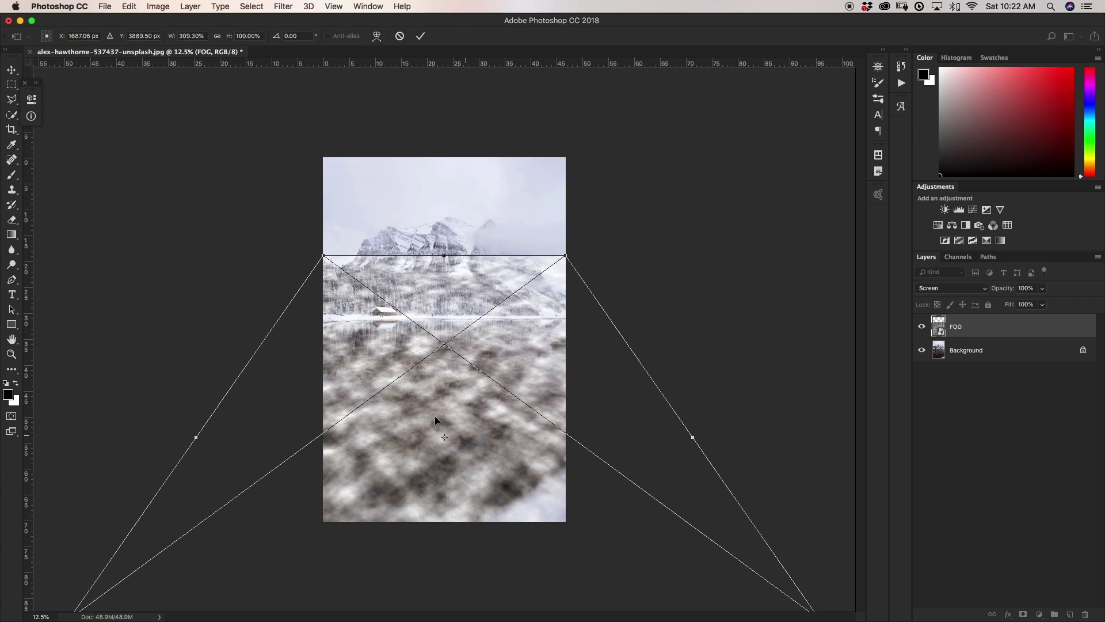
pyautogui.press('super+minus')
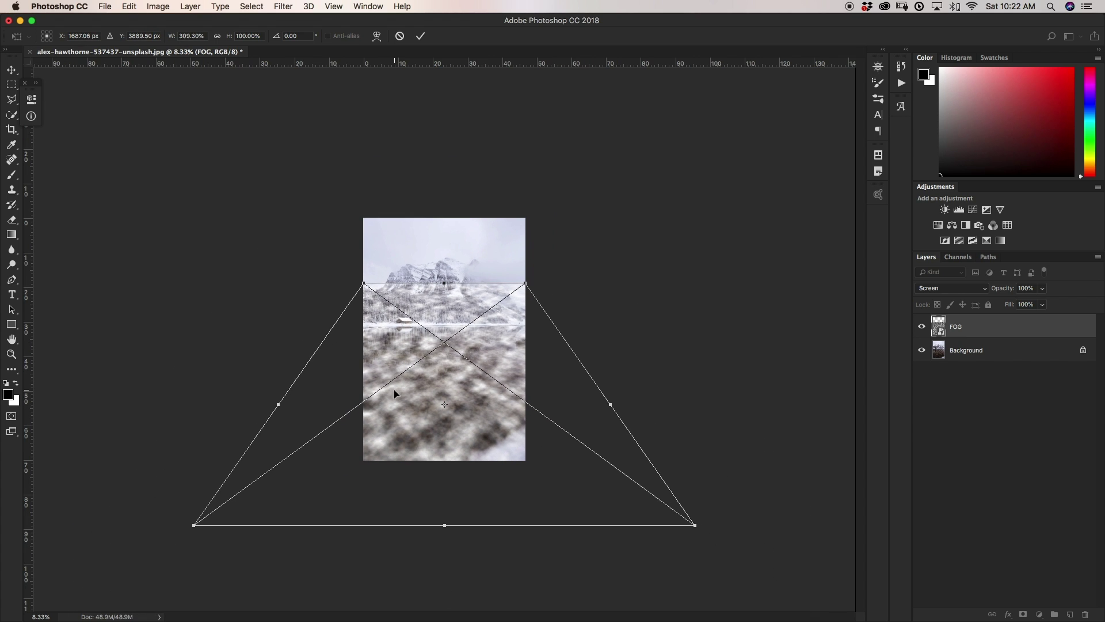
pyautogui.moveTo(697, 526); pyautogui.dragTo(786, 524)
pyautogui.moveTo(512, 389); pyautogui.dragTo(515, 395)
pyautogui.moveTo(788, 533); pyautogui.dragTo(806, 535)
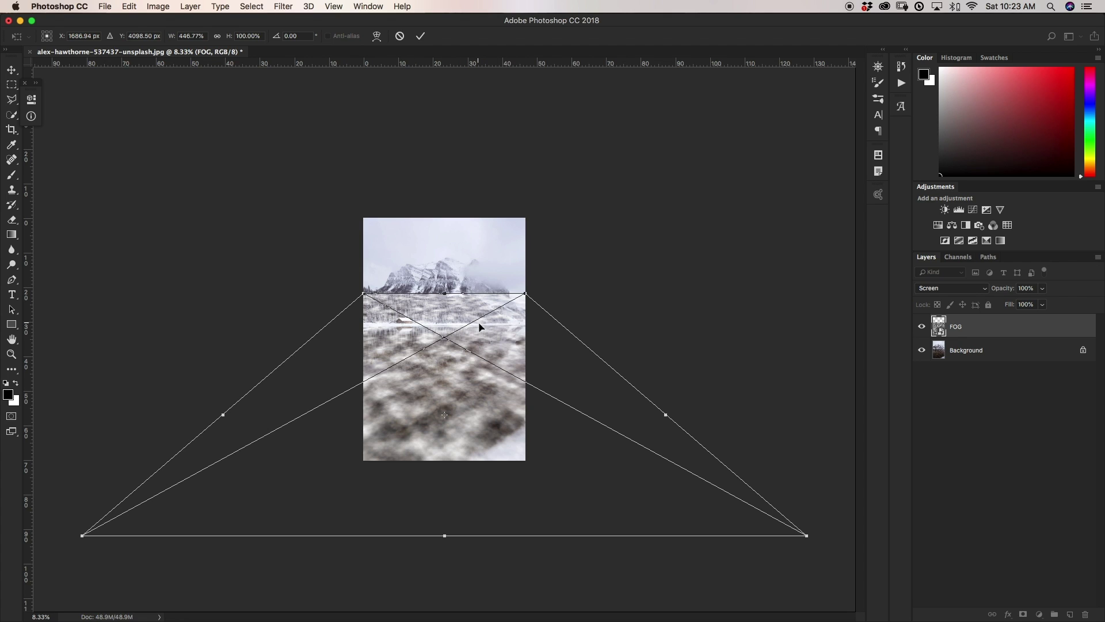
pyautogui.click(421, 37)
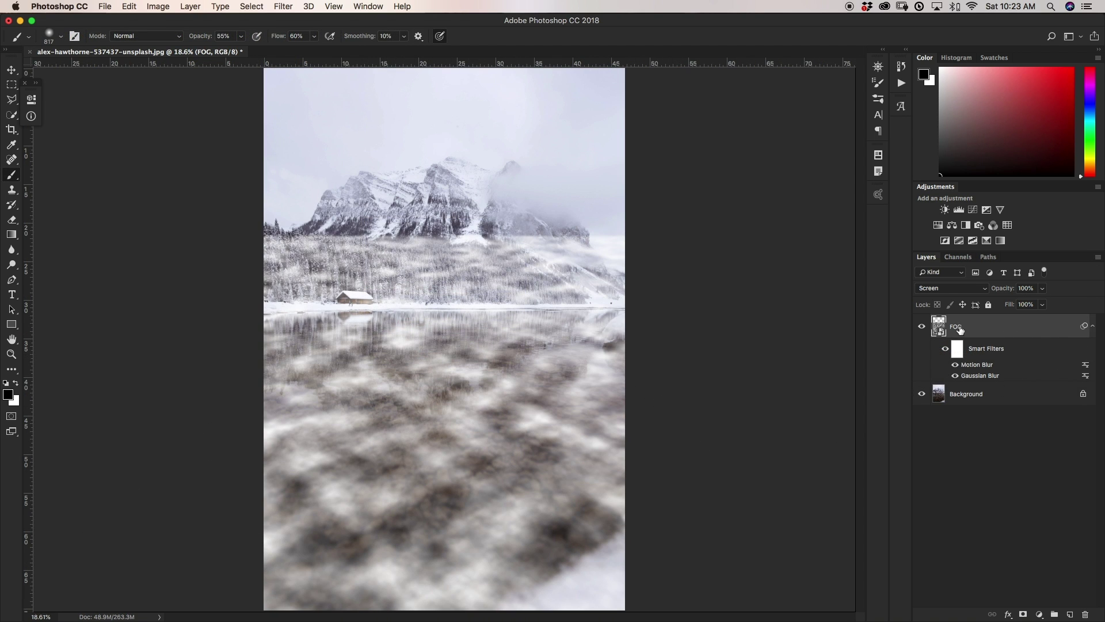
# - Add a layer mask to FOG, invert it to black, and reset the default colours
pyautogui.click(1023, 614)
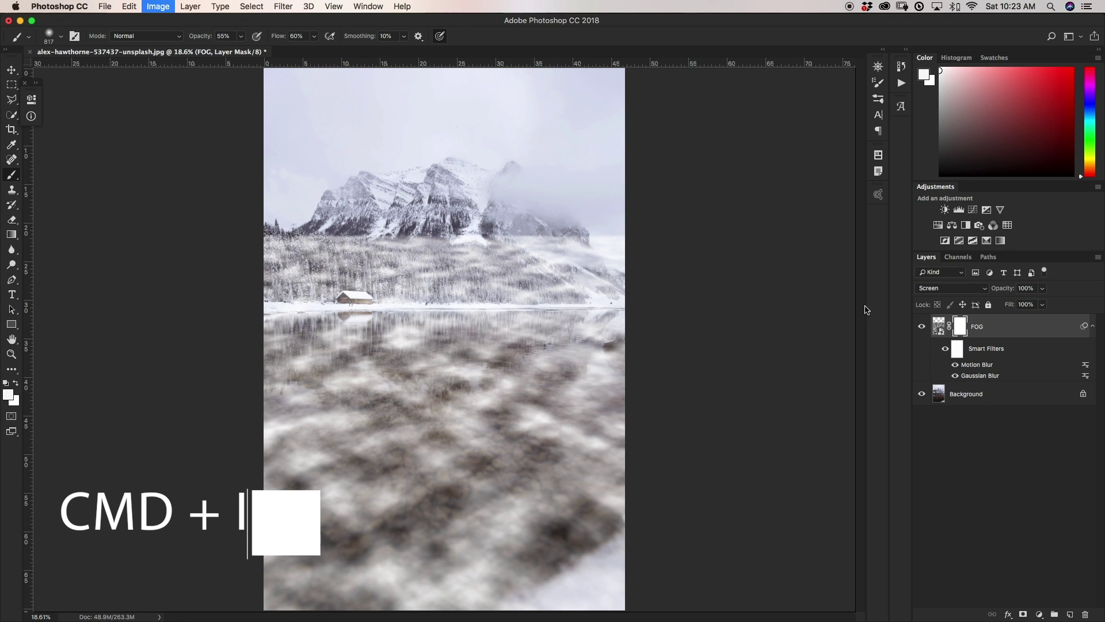
pyautogui.press('super+i')
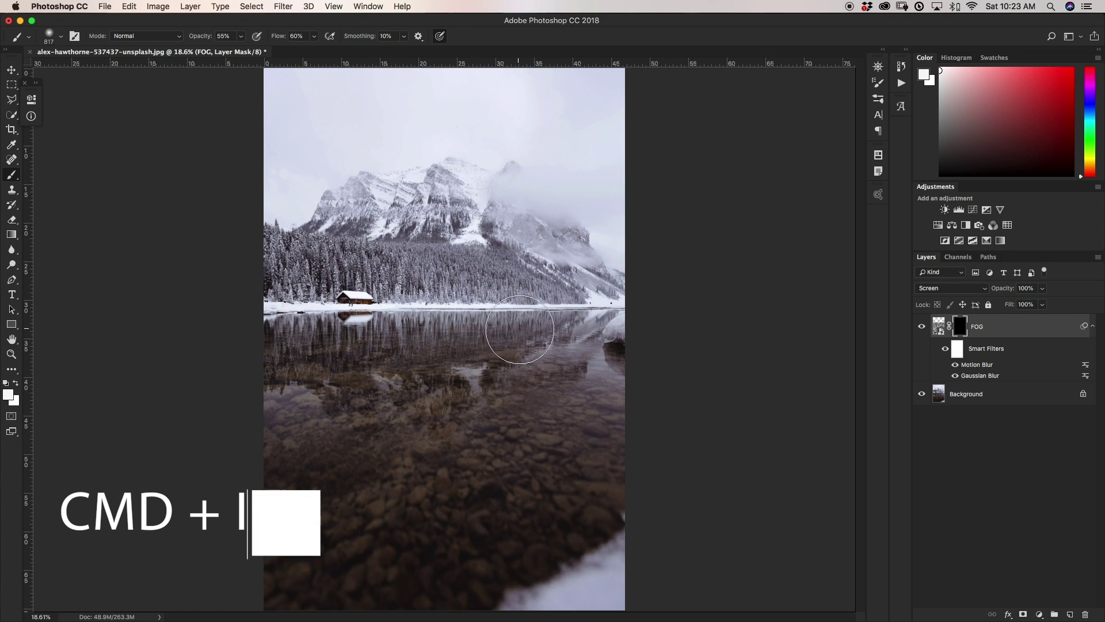
pyautogui.press('d')
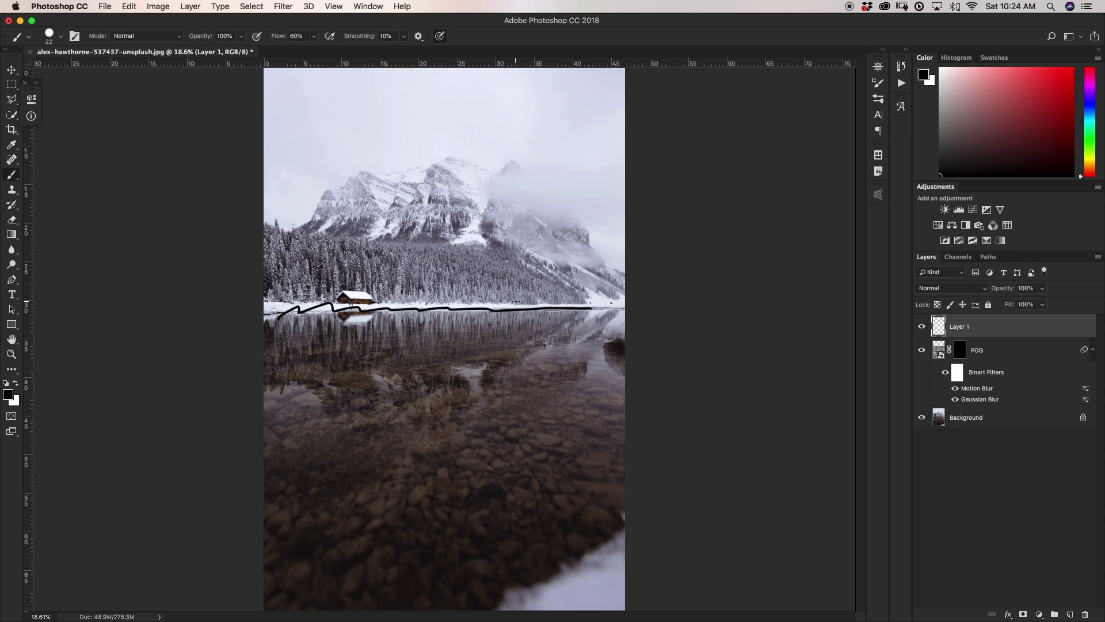
# - Paint sample black strokes and a light grey zigzag along the shoreline
pyautogui.press('x')
pyautogui.moveTo(300, 292); pyautogui.dragTo(346, 315)
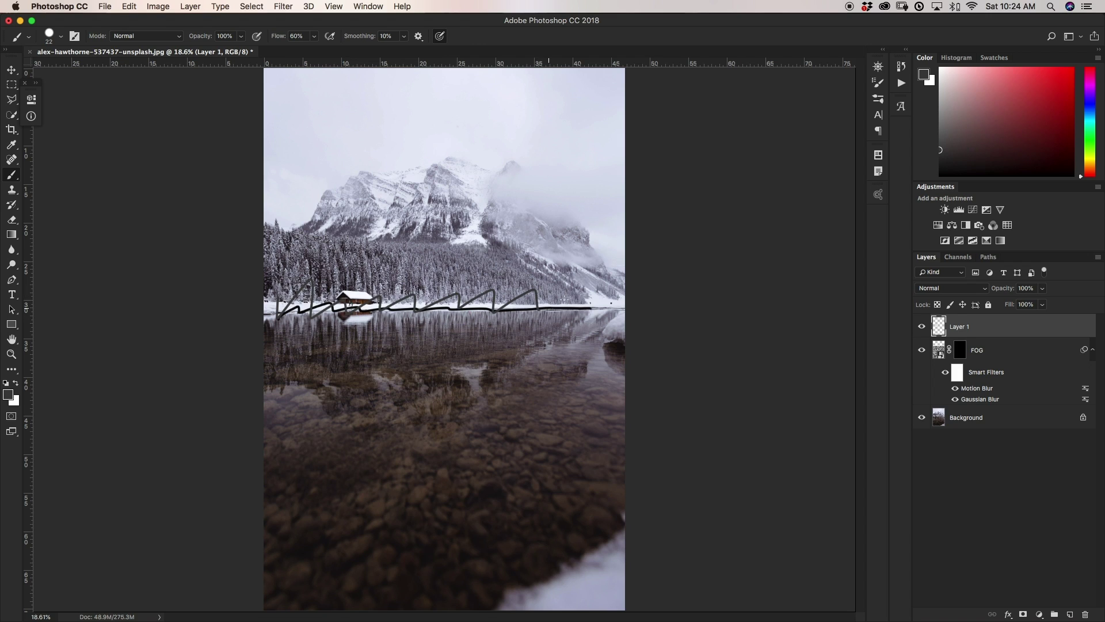
pyautogui.keyDown('alt'); pyautogui.click(527, 300); pyautogui.keyUp('alt')
pyautogui.moveTo(282, 286)
pyautogui.mouseDown()
pyautogui.moveTo(312, 278)
pyautogui.moveTo(343, 401)
pyautogui.moveTo(435, 357)
pyautogui.moveTo(500, 282)
pyautogui.moveTo(508, 367)
pyautogui.moveTo(590, 371)
pyautogui.moveTo(648, 319)
pyautogui.mouseUp()
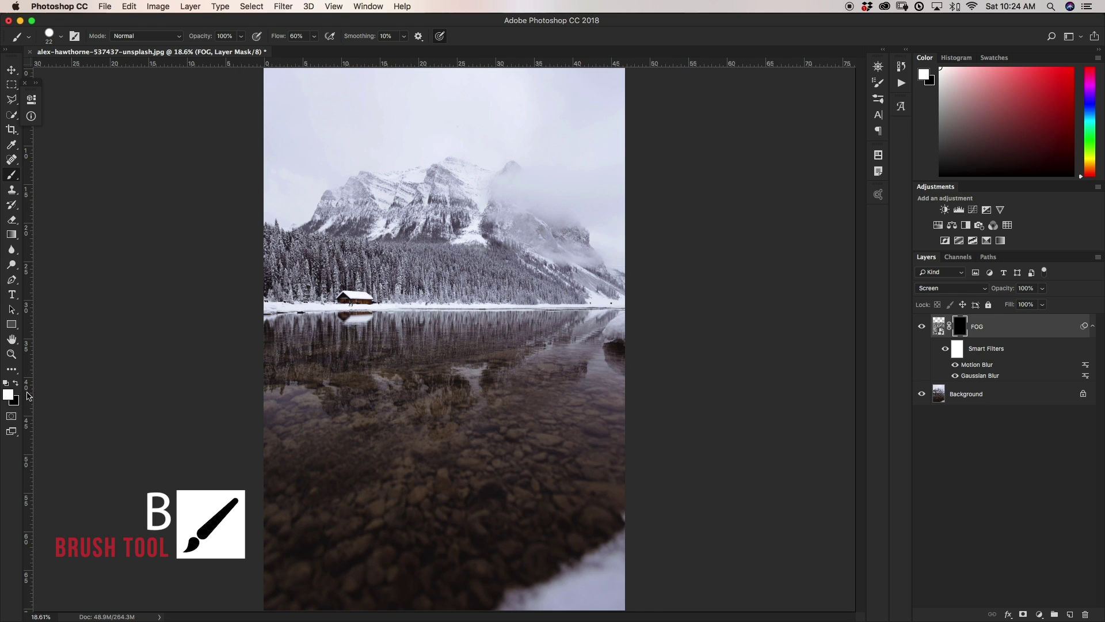
# - Set the brush opacity to 50% and enter a larger brush size of 300
pyautogui.click(240, 36)
pyautogui.moveTo(240, 51); pyautogui.dragTo(214, 52)
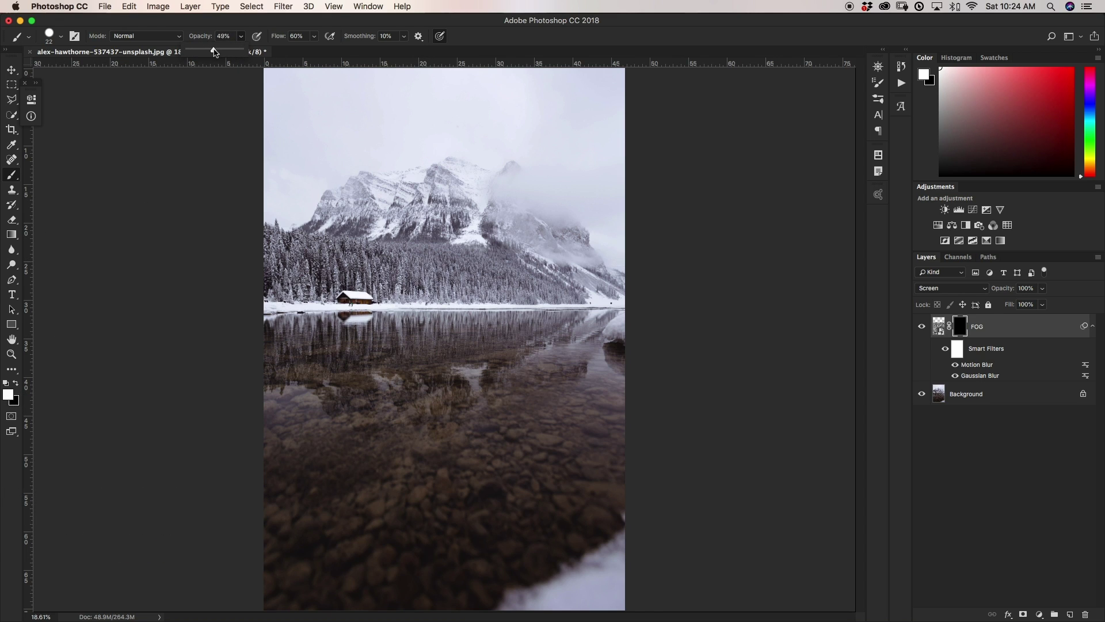
pyautogui.click(202, 160)
pyautogui.rightClick(388, 327)
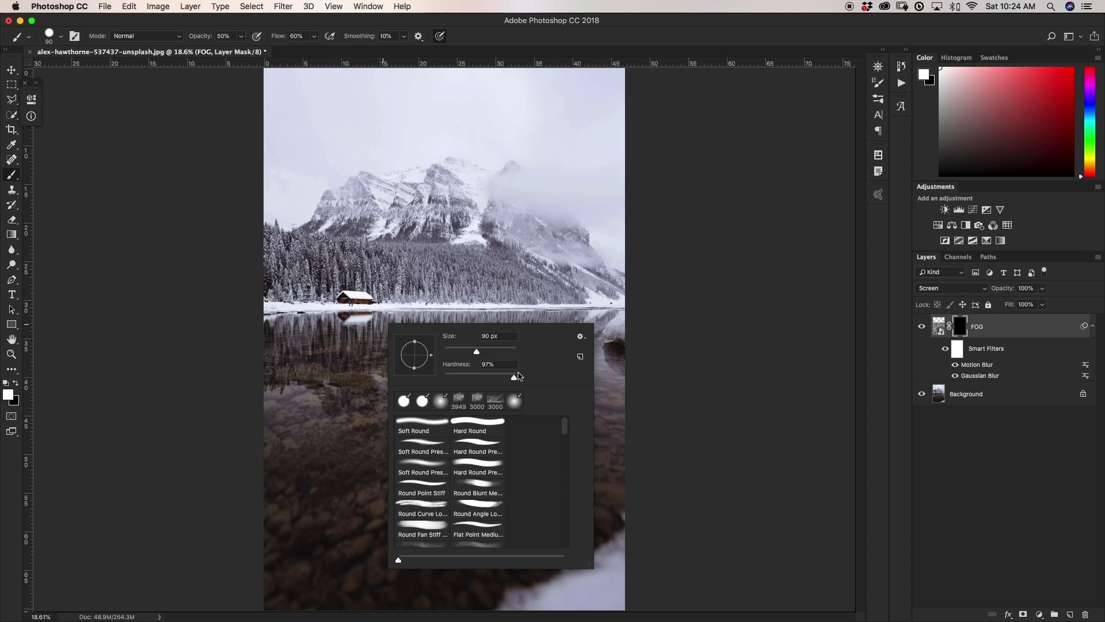
pyautogui.write('300')
pyautogui.press('Tab')
pyautogui.press('Return')
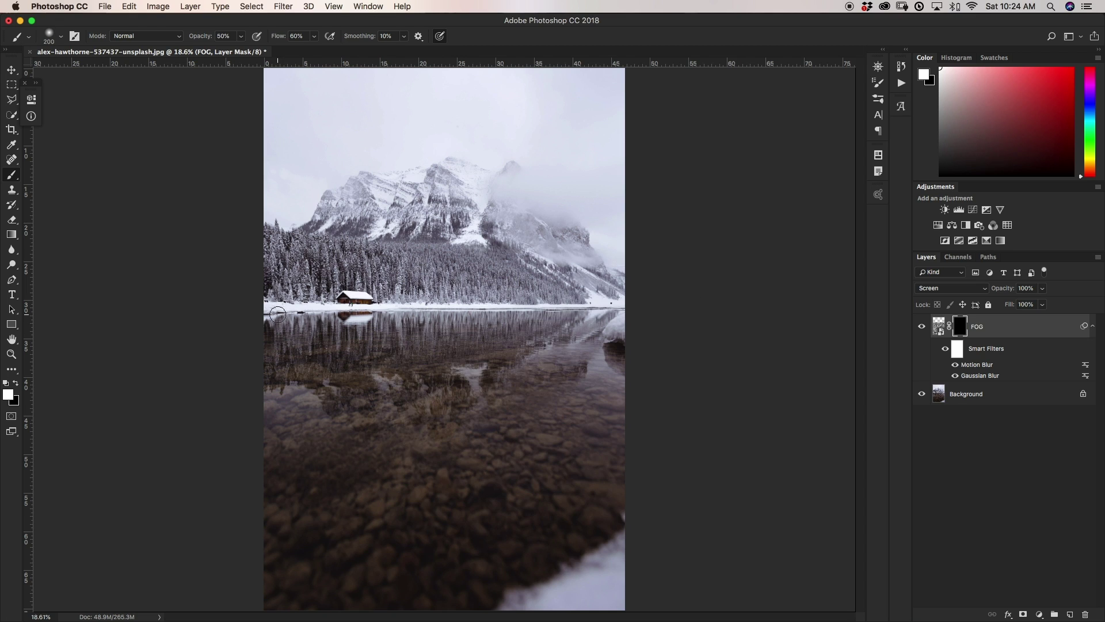
# - Paint white fog along the shoreline in the FOG mask, undo stray lake streaks, enlarge brush to 700
pyautogui.moveTo(263, 314); pyautogui.dragTo(626, 310)
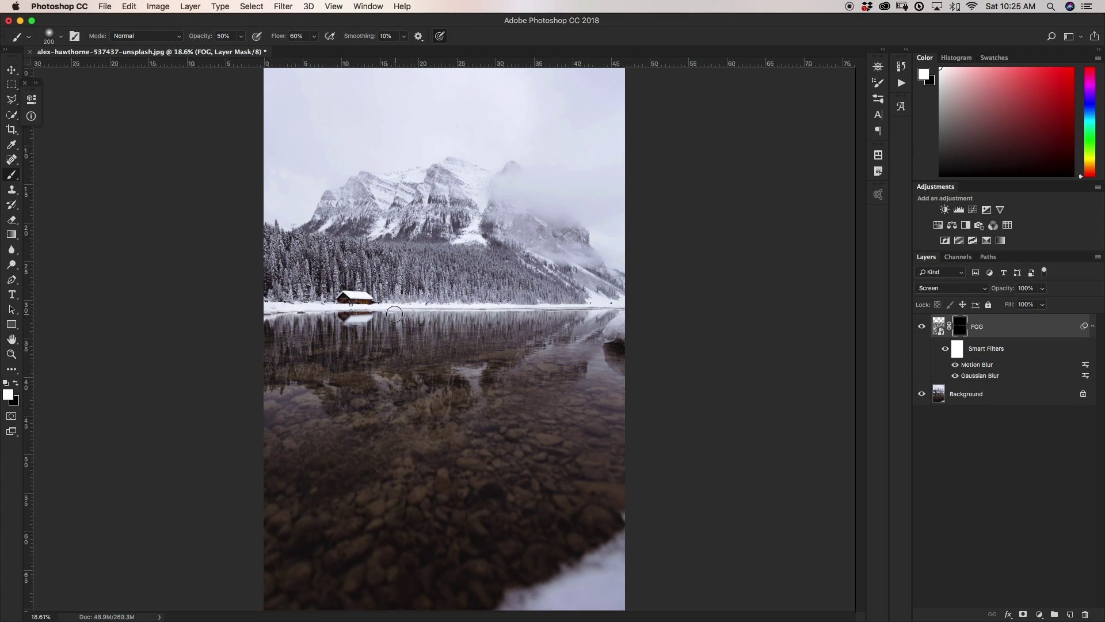
pyautogui.moveTo(367, 438); pyautogui.dragTo(473, 472)
pyautogui.press('x')
pyautogui.press('super+z')
pyautogui.press('x')
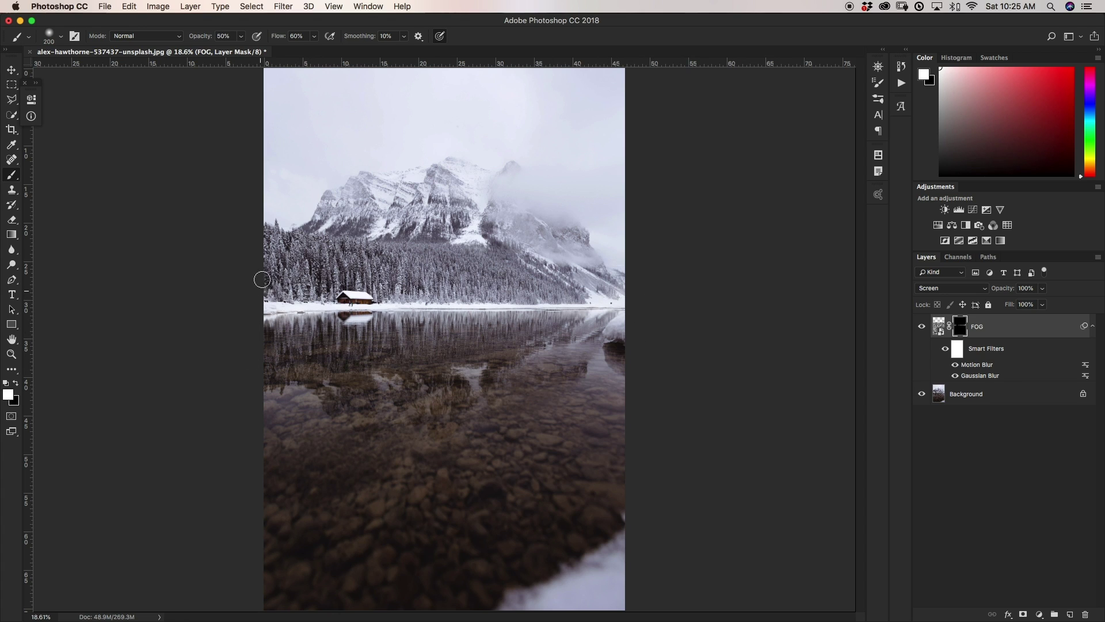
pyautogui.click(272, 328)
pyautogui.press(']')
pyautogui.press(']')
pyautogui.press(']')
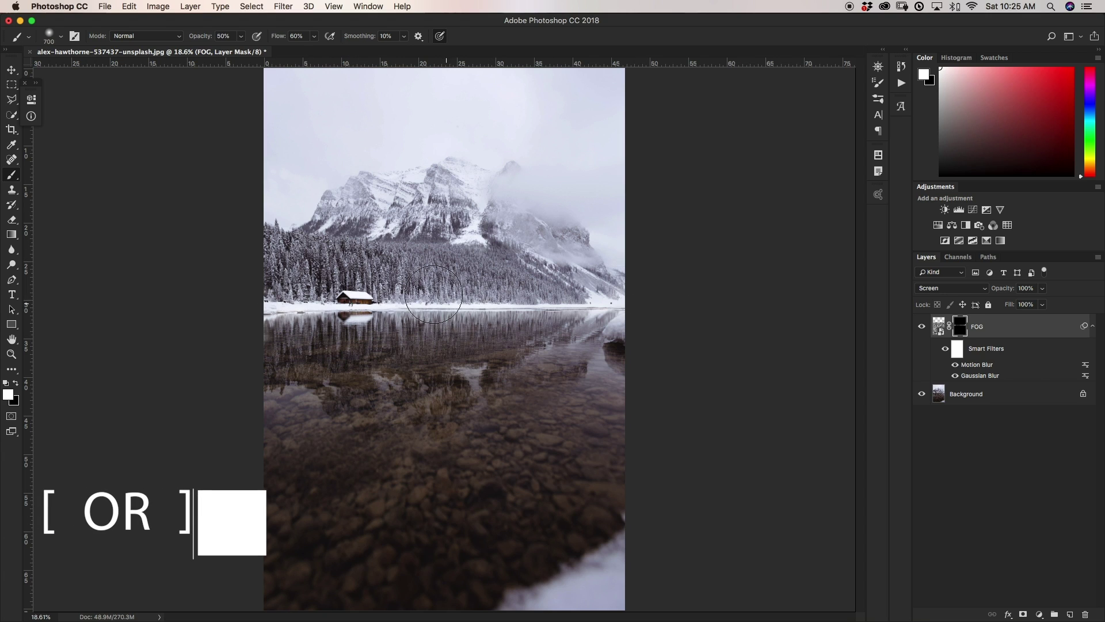
# - Lower the brush opacity to about 25% and paint faint fog along the shoreline
pyautogui.click(242, 37)
pyautogui.moveTo(241, 50); pyautogui.dragTo(230, 53)
pyautogui.moveTo(476, 306)
pyautogui.mouseDown()
pyautogui.moveTo(407, 306)
pyautogui.moveTo(643, 306)
pyautogui.moveTo(567, 345)
pyautogui.moveTo(257, 346)
pyautogui.moveTo(631, 333)
pyautogui.moveTo(355, 287)
pyautogui.moveTo(637, 267)
pyautogui.moveTo(610, 434)
pyautogui.mouseUp()
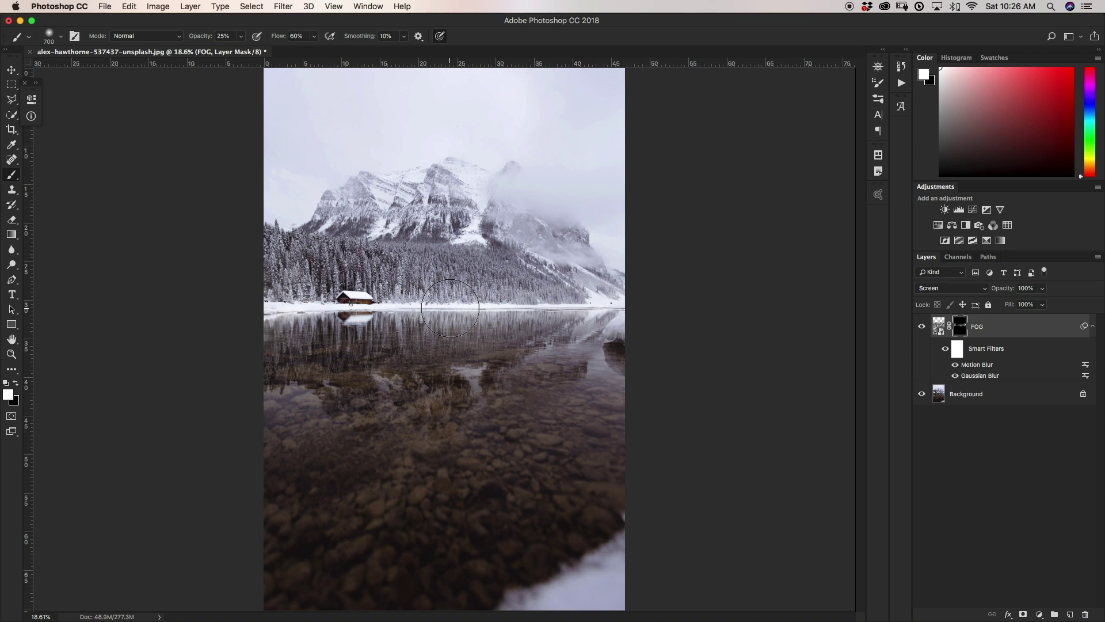
# - At 1400 px and 15% opacity, paint faint fog over the trees, lake reflection and mountain
pyautogui.press(']')
pyautogui.press(']')
pyautogui.press(']')
pyautogui.press(']')
pyautogui.press(']')
pyautogui.press(']')
pyautogui.press(']')
pyautogui.click(242, 36)
pyautogui.moveTo(536, 370)
pyautogui.mouseDown()
pyautogui.moveTo(274, 294)
pyautogui.moveTo(304, 285)
pyautogui.moveTo(278, 295)
pyautogui.moveTo(409, 309)
pyautogui.moveTo(419, 297)
pyautogui.moveTo(482, 297)
pyautogui.moveTo(541, 318)
pyautogui.moveTo(539, 305)
pyautogui.moveTo(612, 276)
pyautogui.mouseUp()
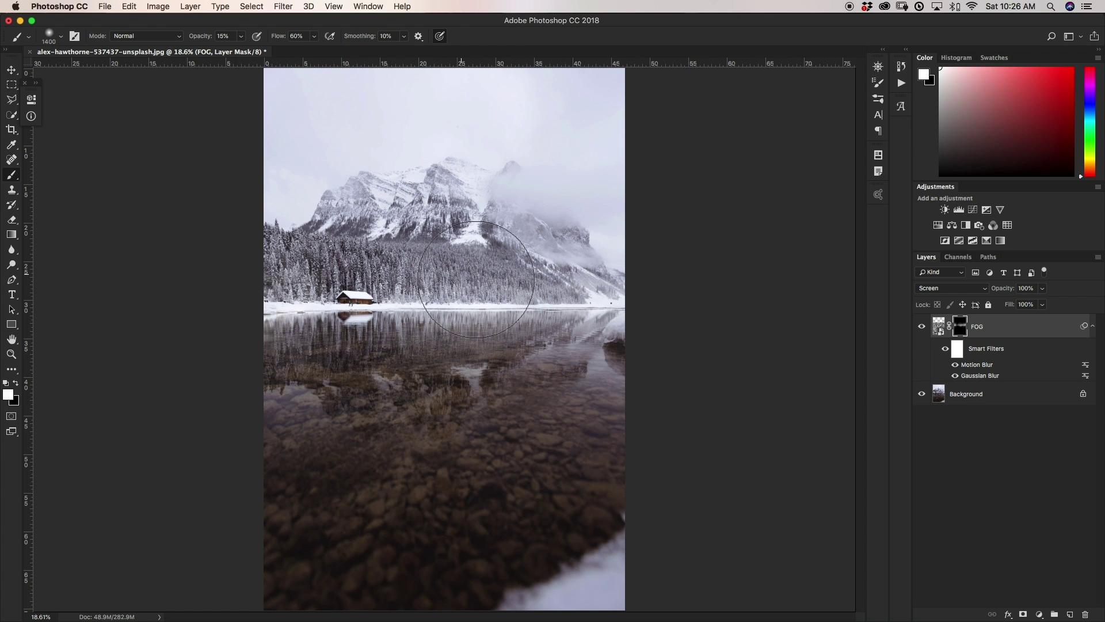
pyautogui.moveTo(277, 290)
pyautogui.mouseDown()
pyautogui.moveTo(542, 360)
pyautogui.moveTo(434, 391)
pyautogui.moveTo(592, 369)
pyautogui.moveTo(503, 360)
pyautogui.moveTo(616, 382)
pyautogui.moveTo(526, 420)
pyautogui.moveTo(302, 370)
pyautogui.moveTo(378, 372)
pyautogui.moveTo(303, 402)
pyautogui.moveTo(507, 399)
pyautogui.mouseUp()
pyautogui.moveTo(630, 259)
pyautogui.mouseDown()
pyautogui.moveTo(553, 263)
pyautogui.moveTo(490, 430)
pyautogui.moveTo(501, 468)
pyautogui.moveTo(484, 459)
pyautogui.moveTo(458, 249)
pyautogui.moveTo(604, 247)
pyautogui.moveTo(304, 252)
pyautogui.moveTo(551, 332)
pyautogui.mouseUp()
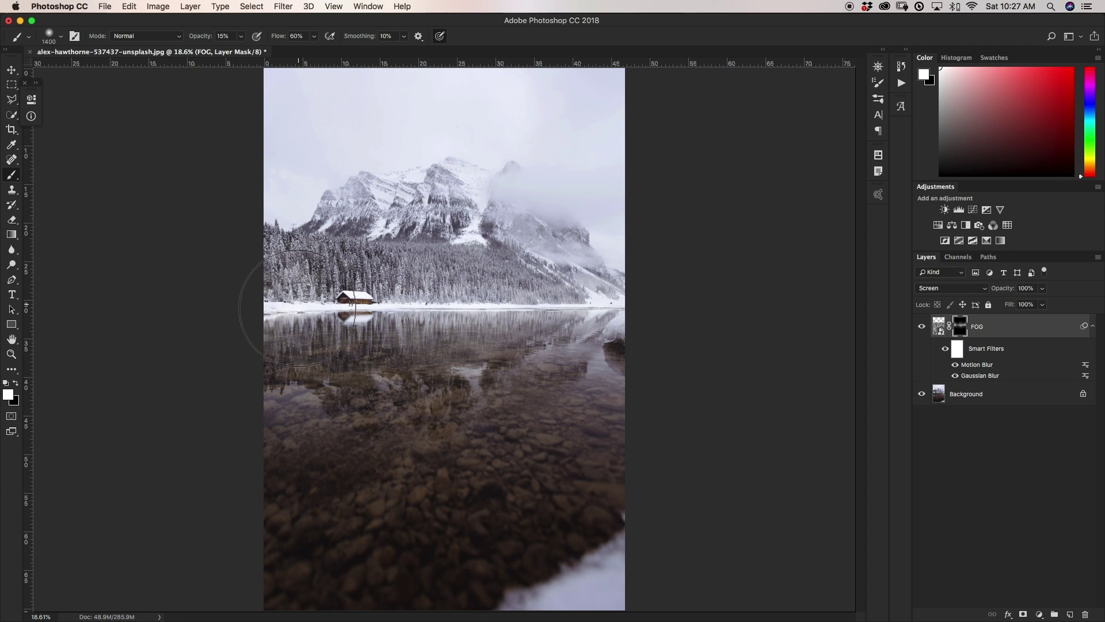
pyautogui.click(15, 382)
pyautogui.press(']')
pyautogui.press('[')
pyautogui.press('[')
pyautogui.press('[')
pyautogui.press('[')
pyautogui.press('[')
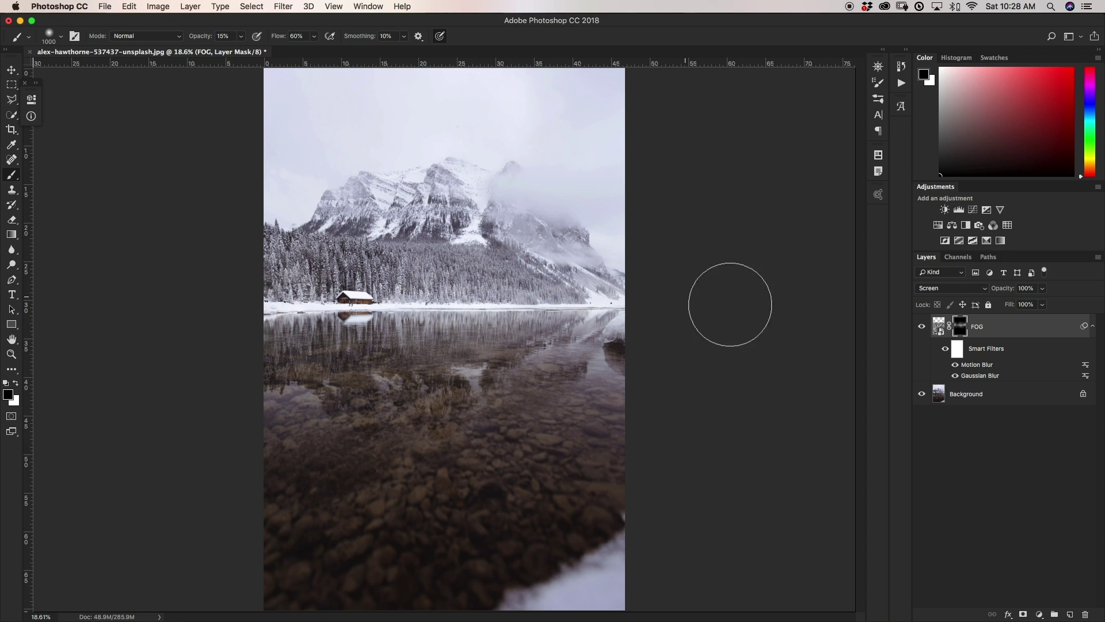
pyautogui.click(921, 327)
pyautogui.click(921, 328)
pyautogui.click(920, 327)
pyautogui.click(921, 328)
pyautogui.click(921, 327)
pyautogui.click(922, 327)
pyautogui.click(921, 327)
pyautogui.click(922, 327)
# - Add a Color Balance adjustment clipped to the FOG layer, midtones +31 toward blue
pyautogui.click(952, 225)
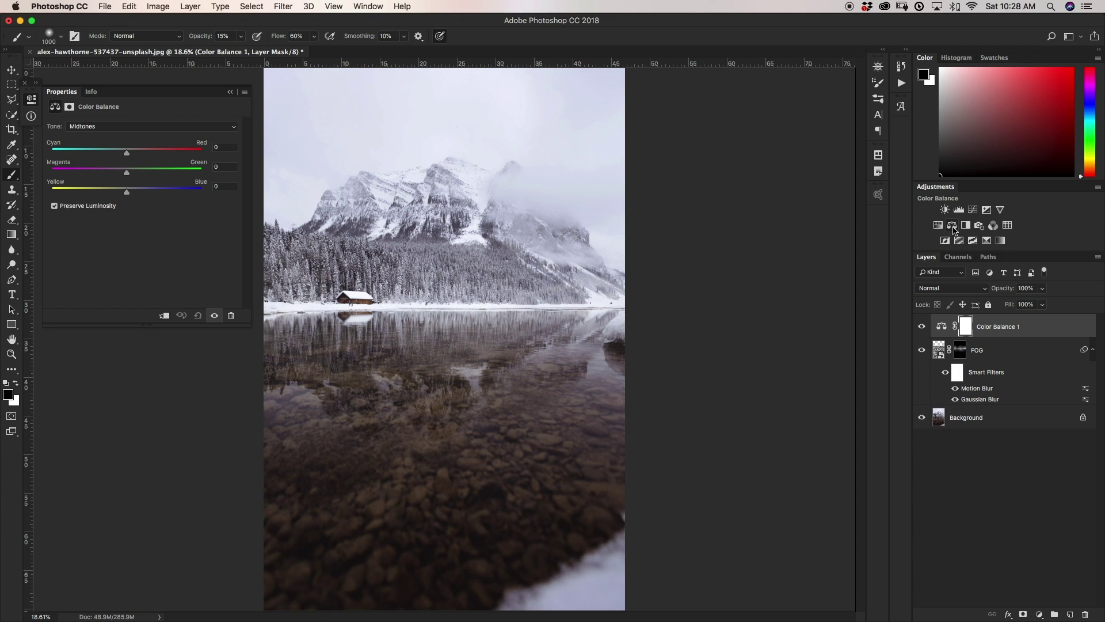
pyautogui.click(165, 317)
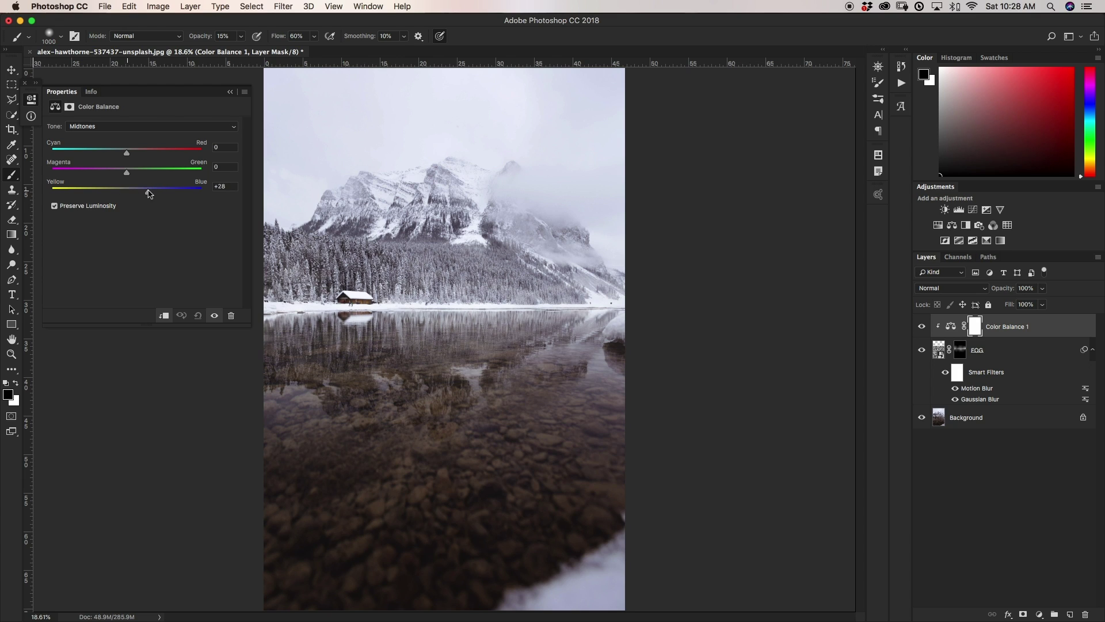
pyautogui.click(229, 92)
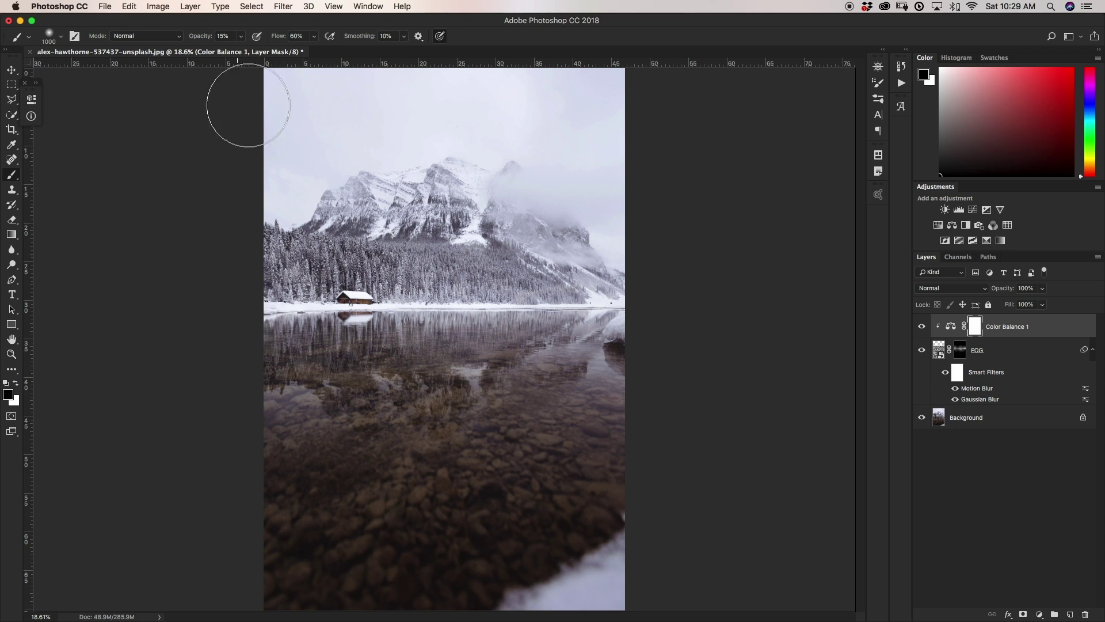
# - Toggle the Color Balance and FOG layers off and on to compare the effect
pyautogui.click(922, 327)
pyautogui.click(922, 327)
pyautogui.click(922, 327)
pyautogui.click(923, 327)
pyautogui.click(922, 327)
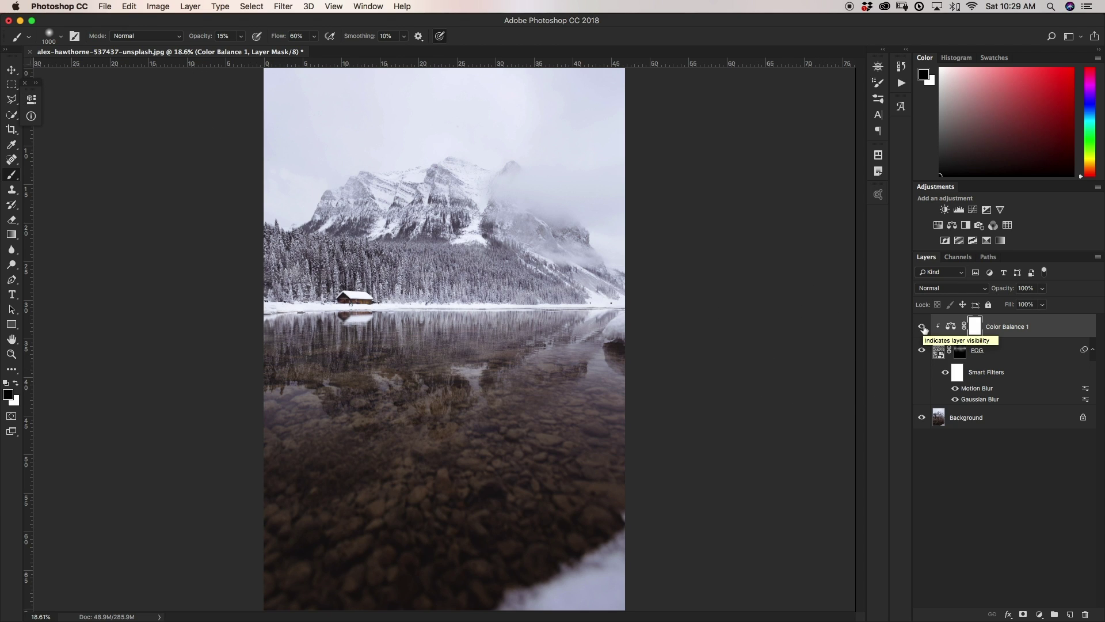
pyautogui.click(922, 351)
pyautogui.click(921, 327)
pyautogui.click(922, 350)
pyautogui.click(921, 327)
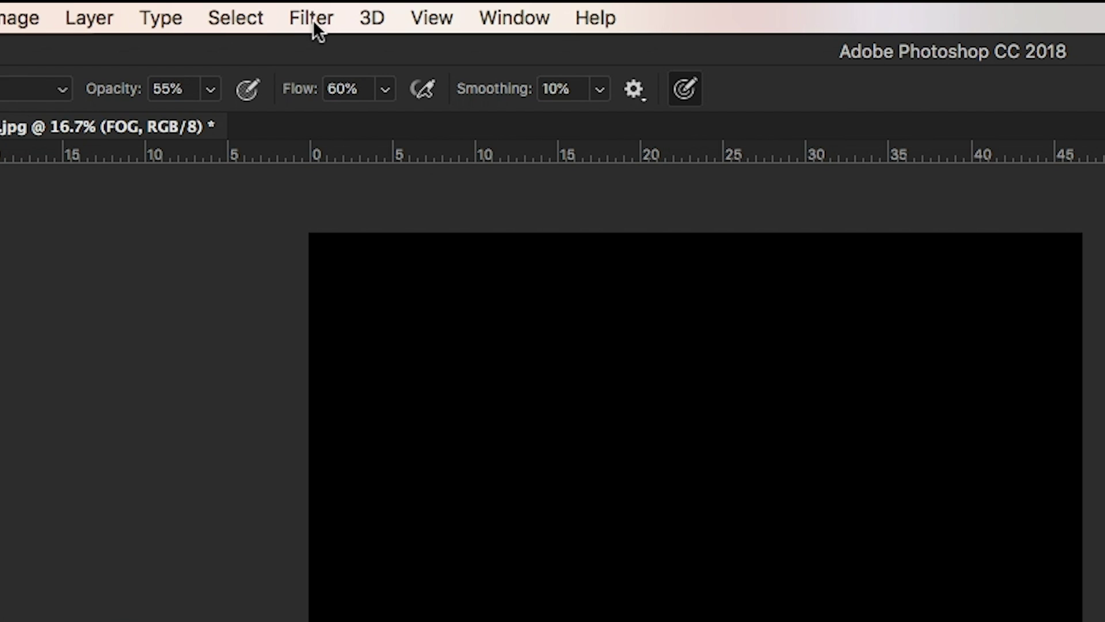
# - Render clouds on FOG, convert it for smart filters, and add Gaussian and Motion Blur
pyautogui.click(284, 7)
pyautogui.moveTo(423, 478)
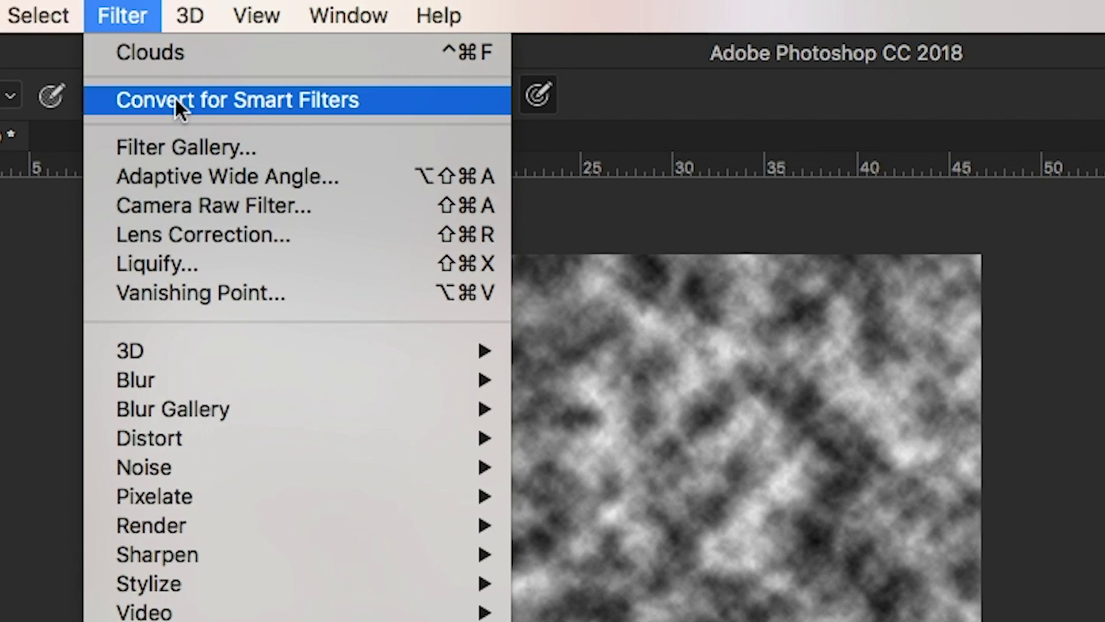
pyautogui.click(174, 97)
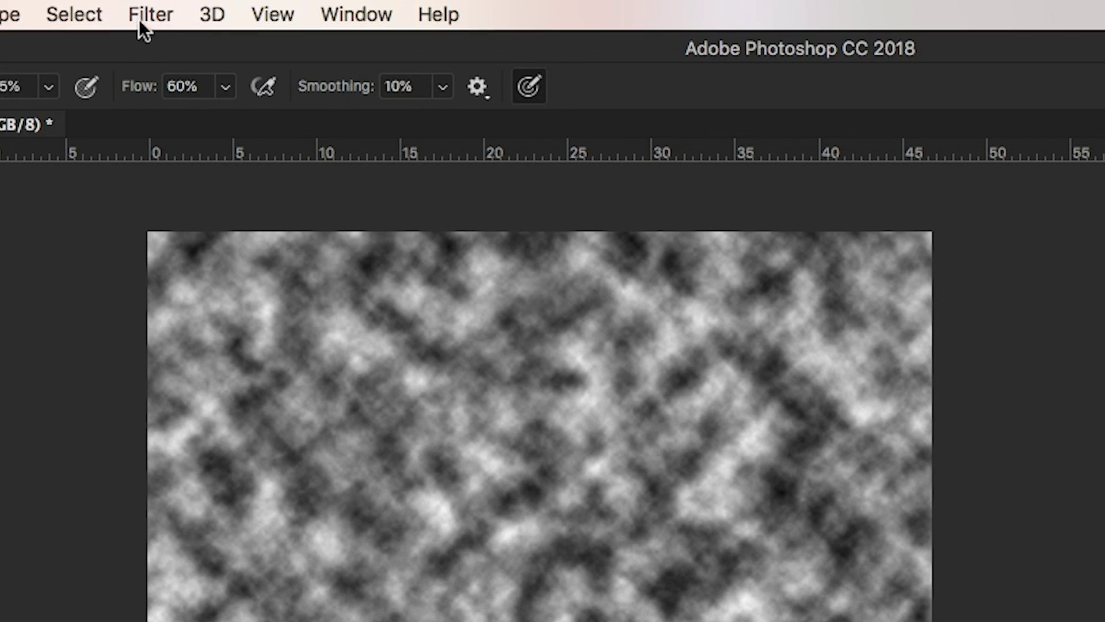
pyautogui.click(140, 20)
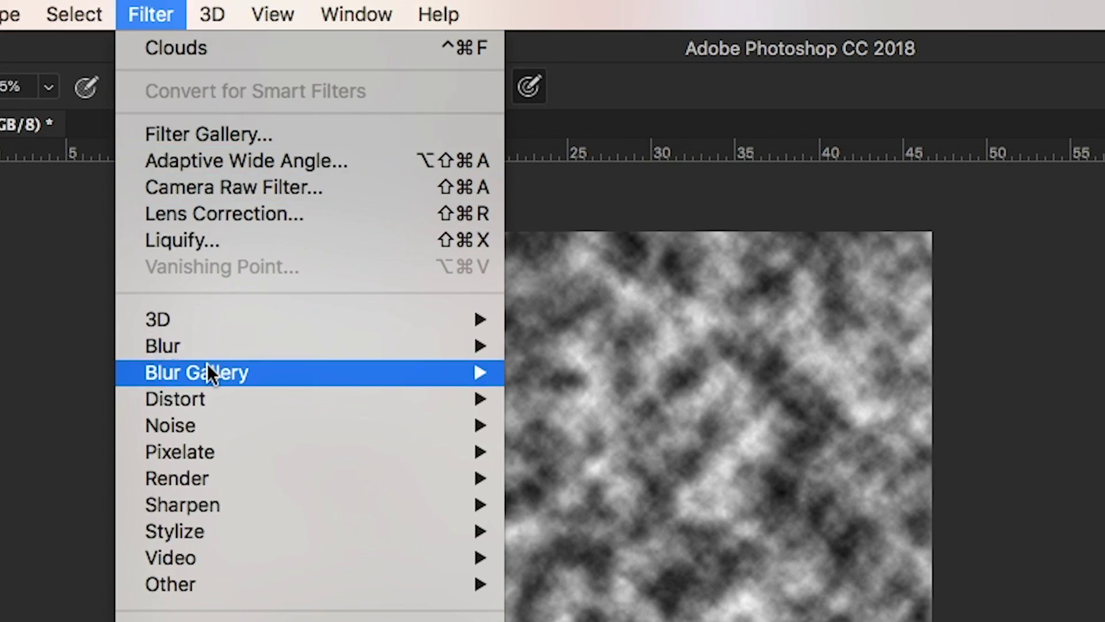
pyautogui.moveTo(194, 336)
pyautogui.click(605, 452)
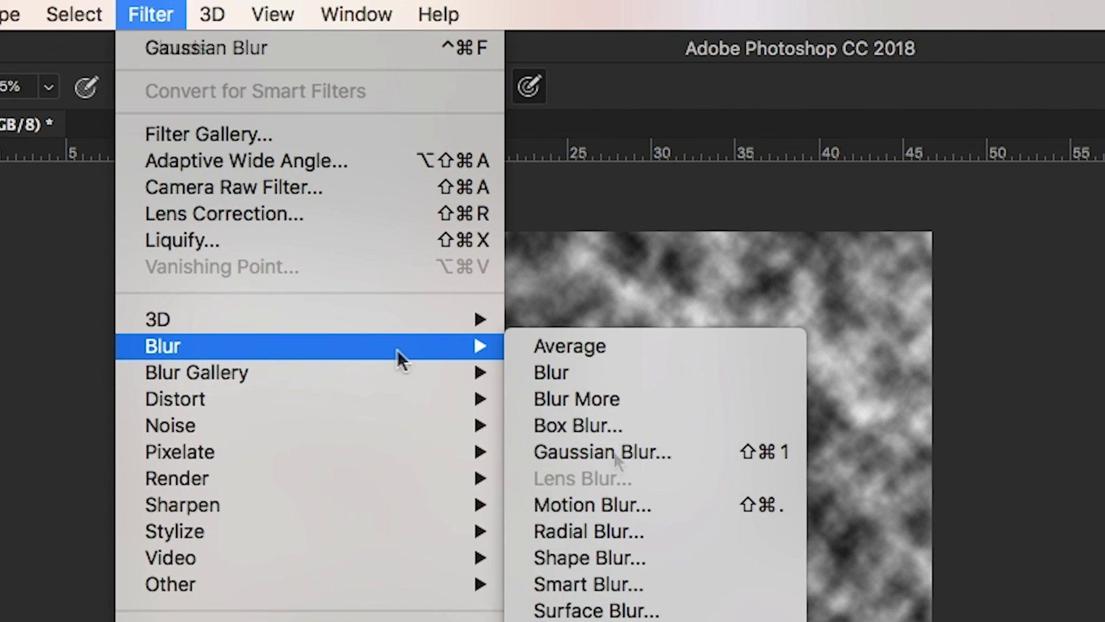
pyautogui.click(630, 505)
# - Set FOG to Screen, stretch its bottom wider in perspective, and invert its mask to hide it
pyautogui.click(800, 271)
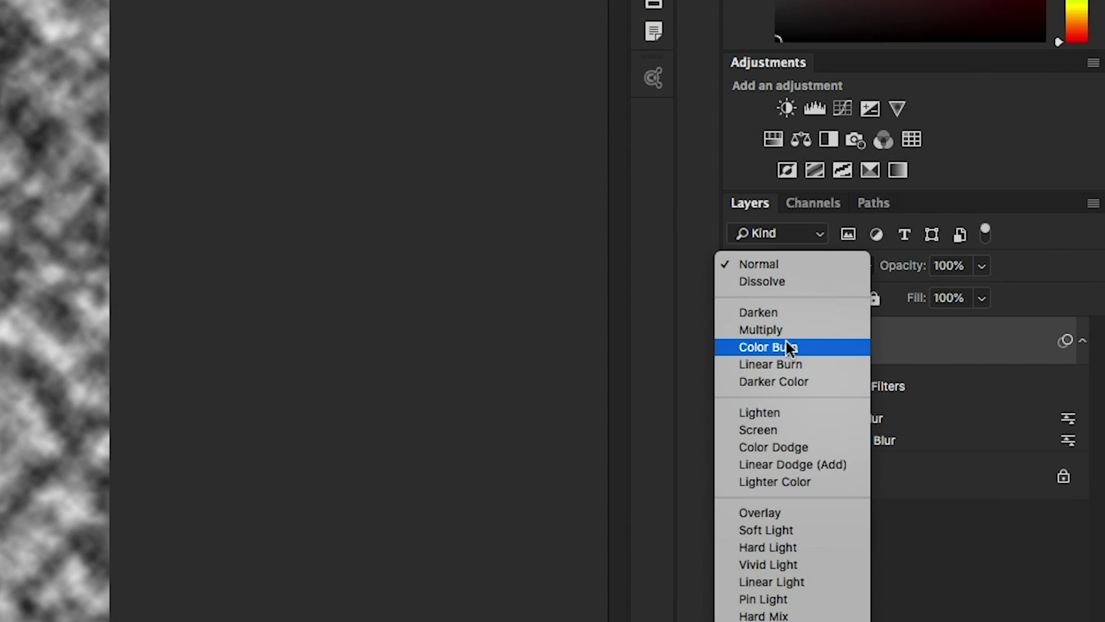
pyautogui.click(784, 424)
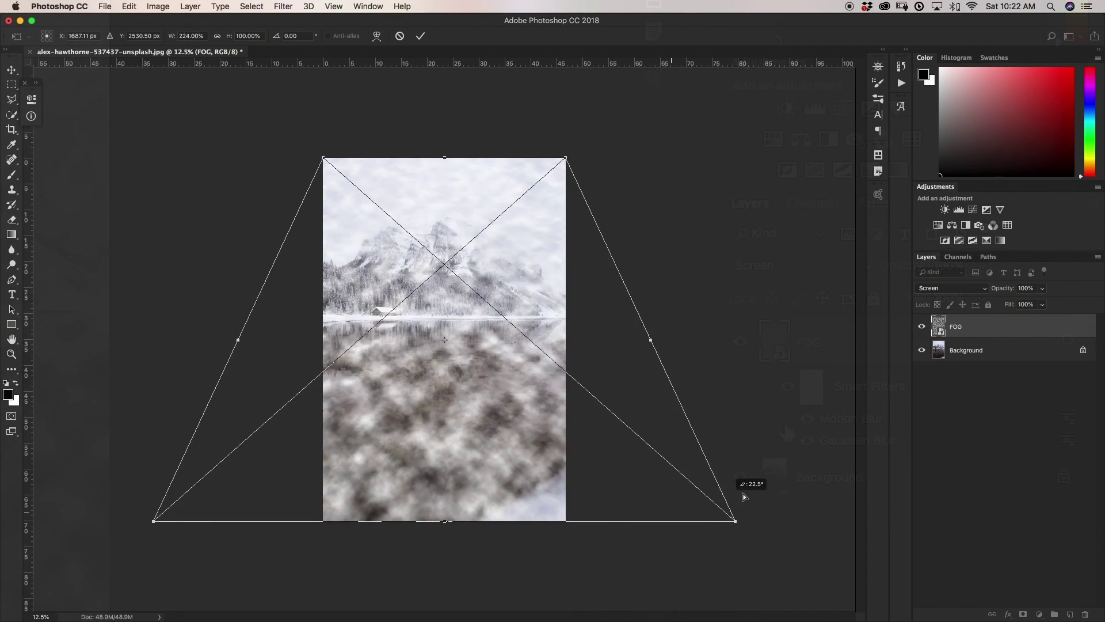
pyautogui.moveTo(737, 510); pyautogui.dragTo(583, 497)
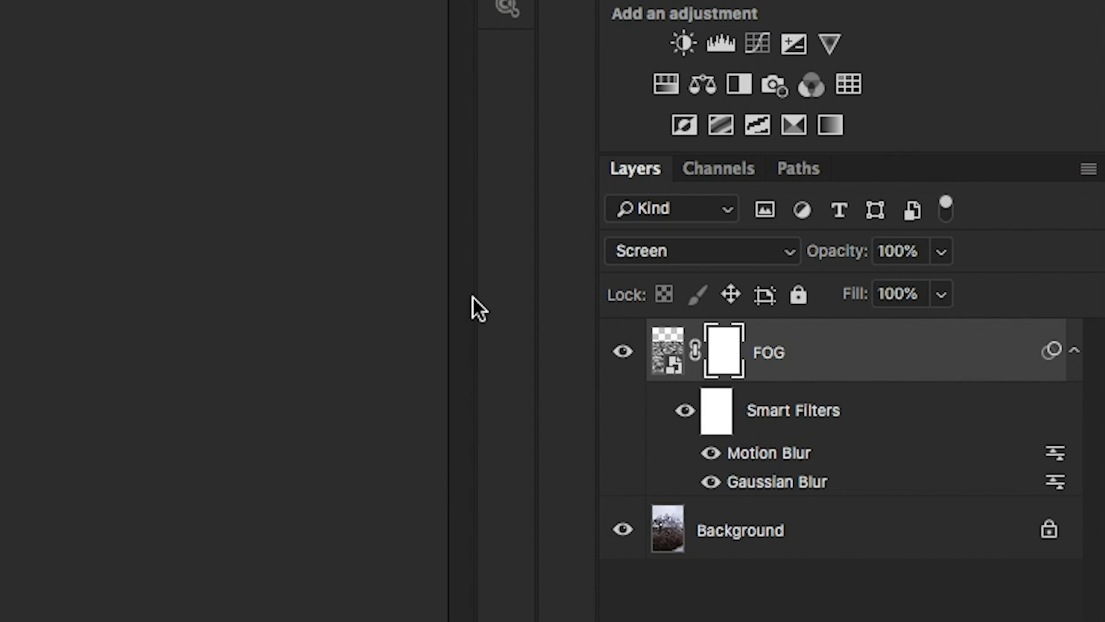
pyautogui.press('super+i')
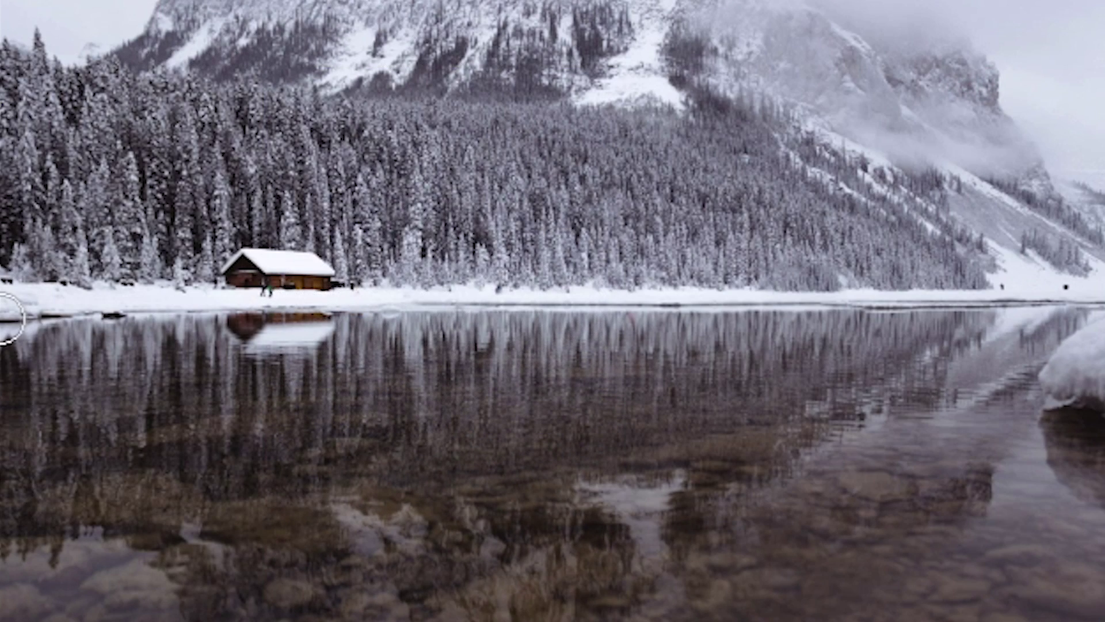
# - Paint fog into the FOG mask across the full shoreline with an enlarged brush
pyautogui.moveTo(3, 318)
pyautogui.mouseDown()
pyautogui.moveTo(158, 308)
pyautogui.moveTo(247, 320)
pyautogui.moveTo(365, 301)
pyautogui.moveTo(1102, 305)
pyautogui.mouseUp()
pyautogui.press(']')
pyautogui.press(']')
pyautogui.press(']')
pyautogui.press(']')
pyautogui.moveTo(398, 288); pyautogui.dragTo(1086, 288)
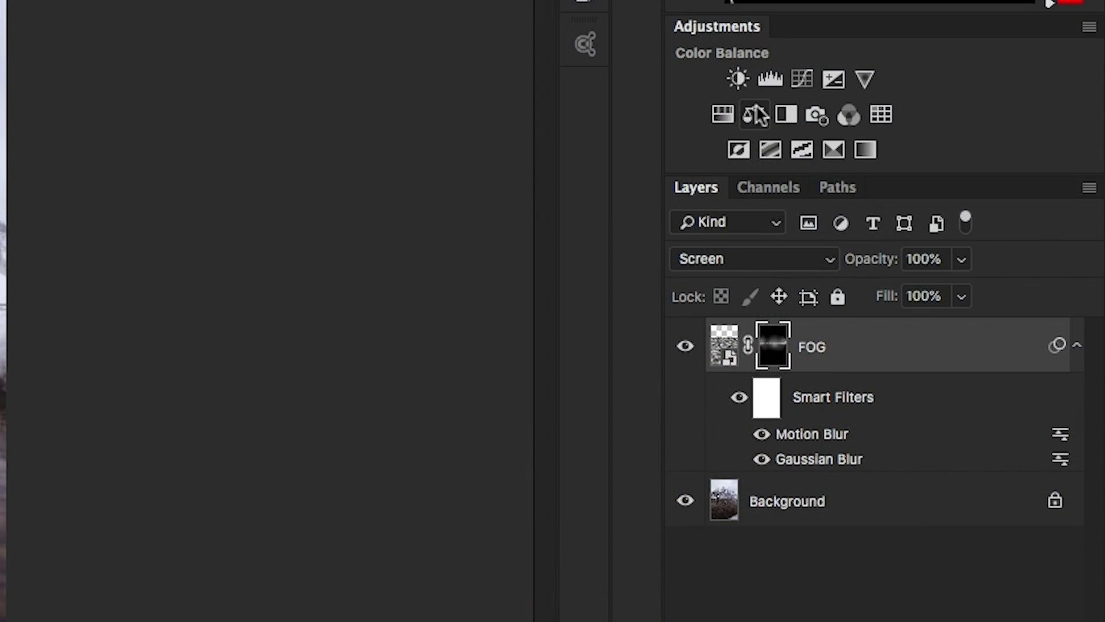
# - Add a Color Balance clipped to FOG, shifting midtones +31 toward blue
pyautogui.click(756, 114)
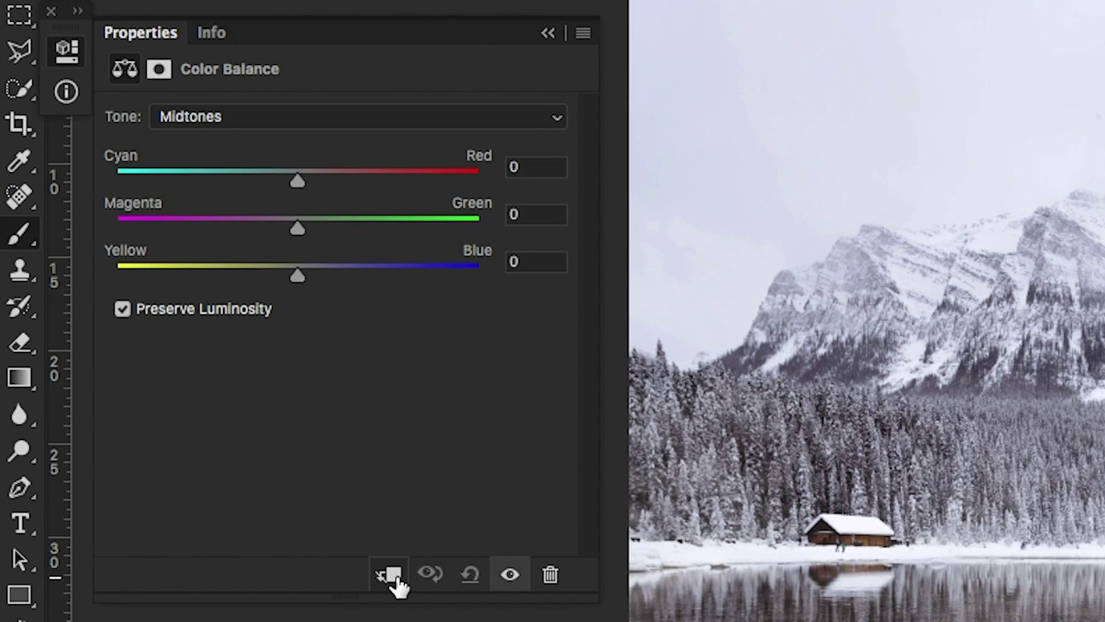
pyautogui.click(389, 574)
pyautogui.moveTo(298, 275); pyautogui.dragTo(354, 271)
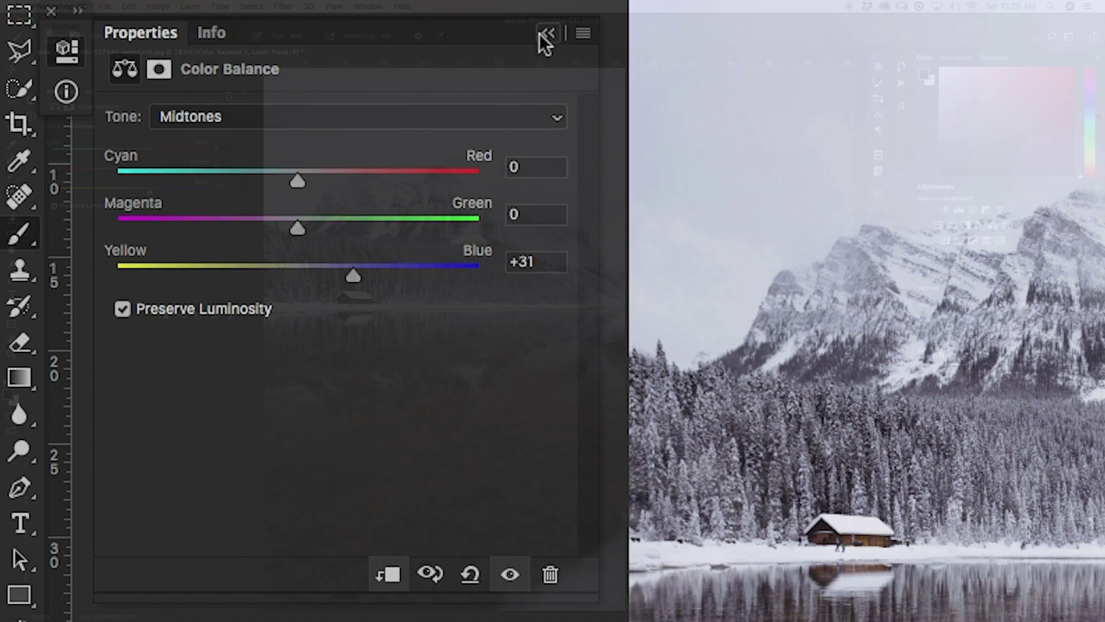
pyautogui.click(547, 33)
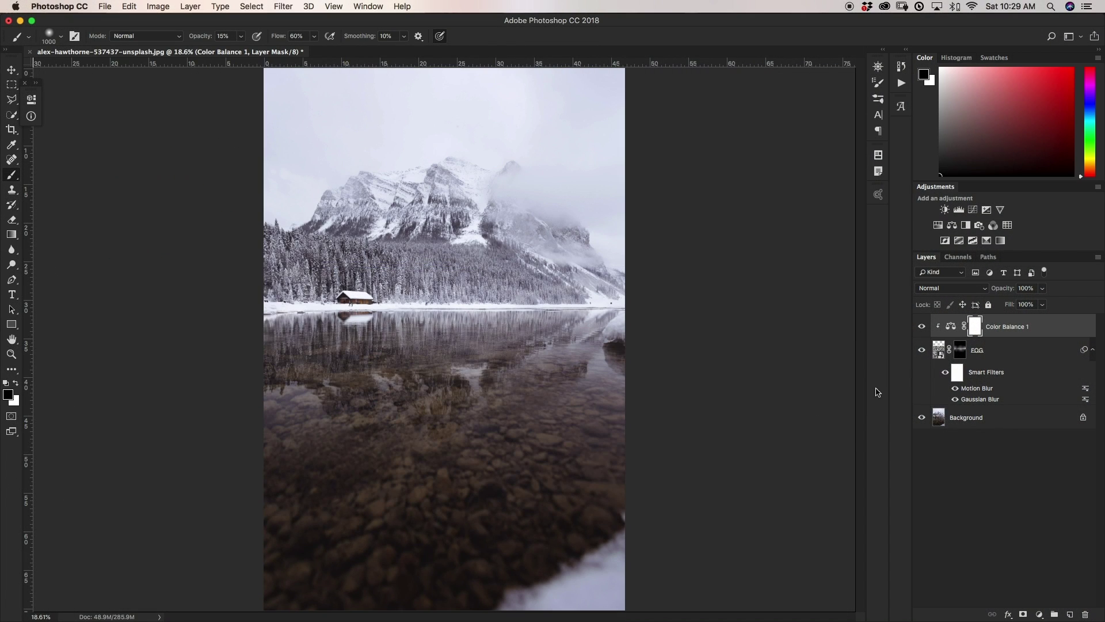